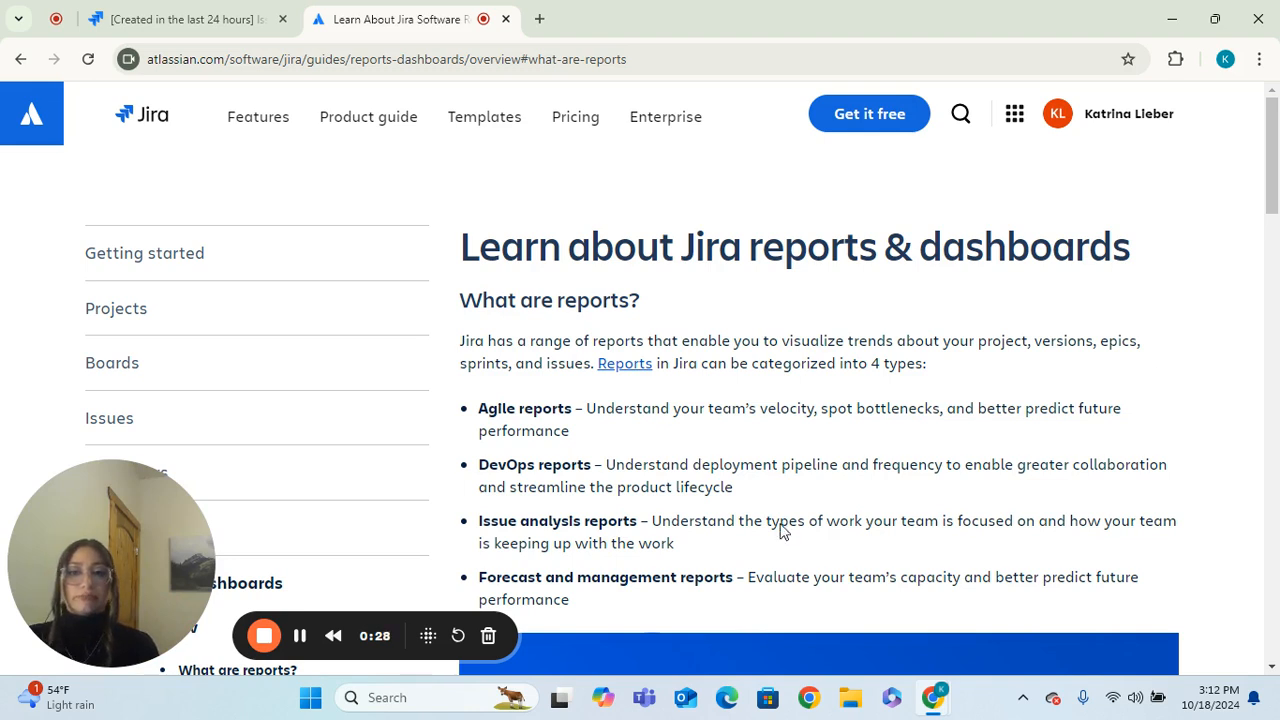
Switch to the Jira issues page and review the JQL query of the "Created in the last 24 hours" filter.
left_click(72, 638)
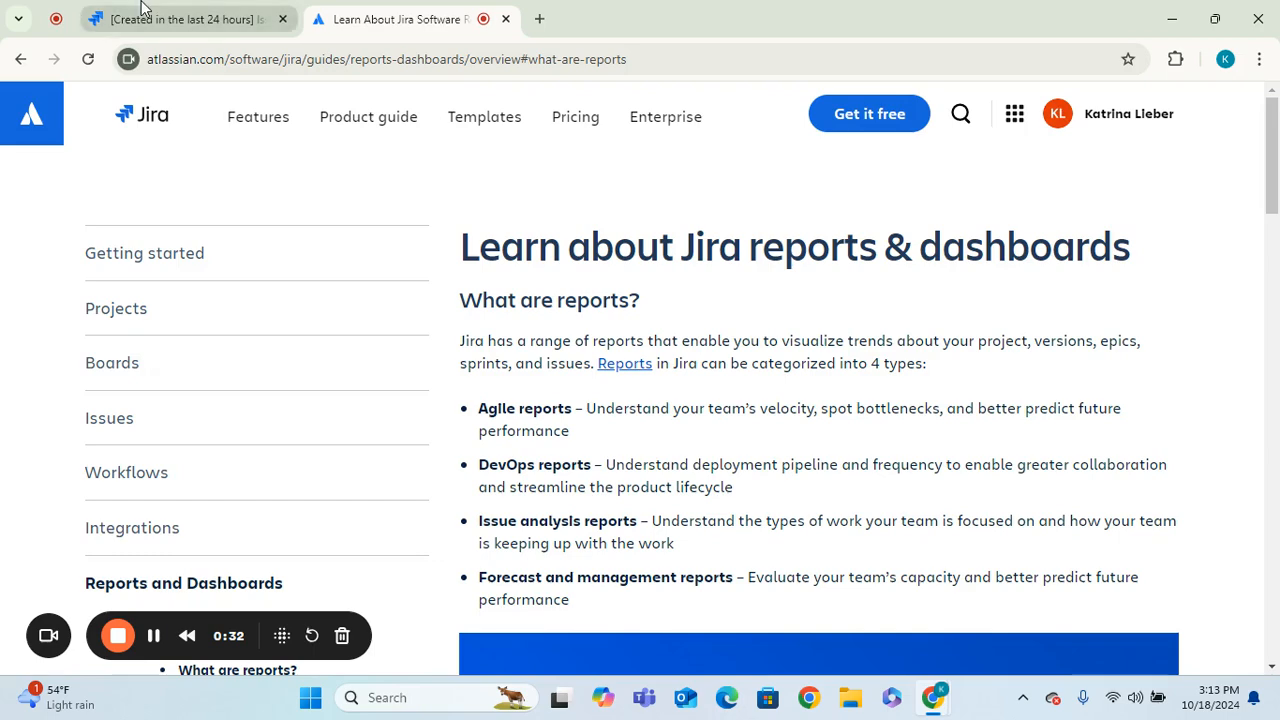
left_click(172, 15)
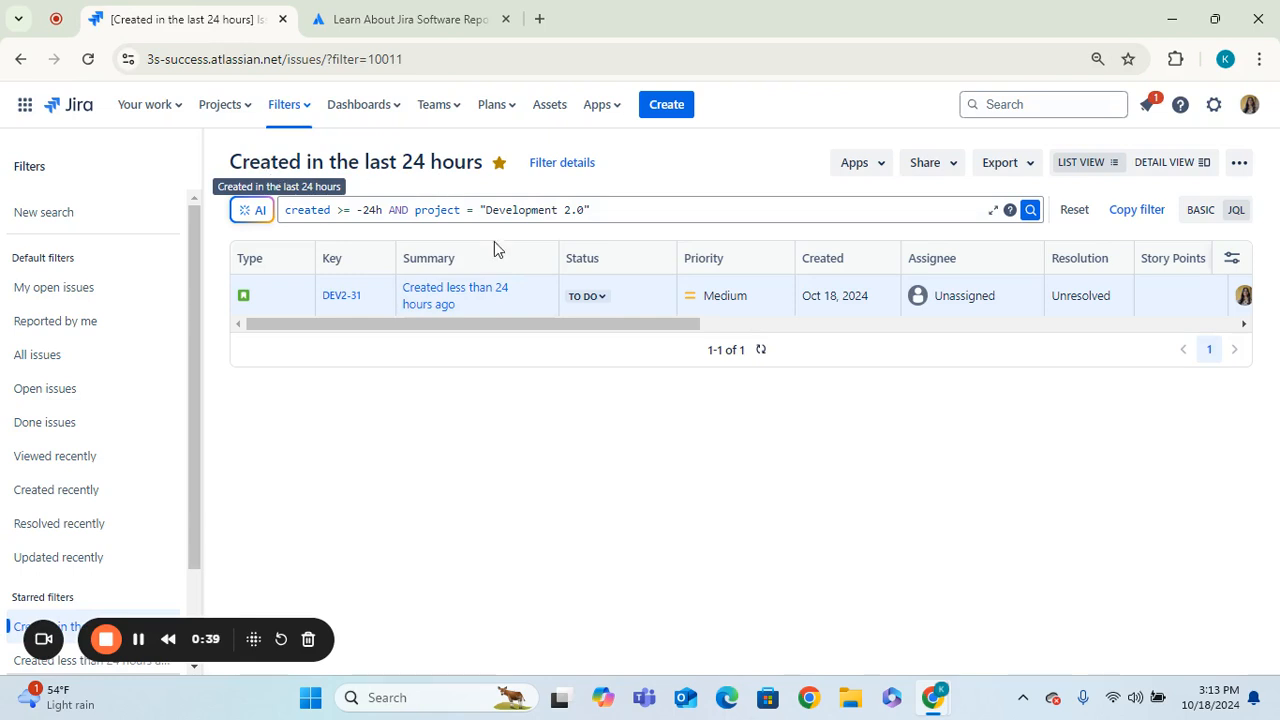
left_click_drag(640, 219, 334, 206)
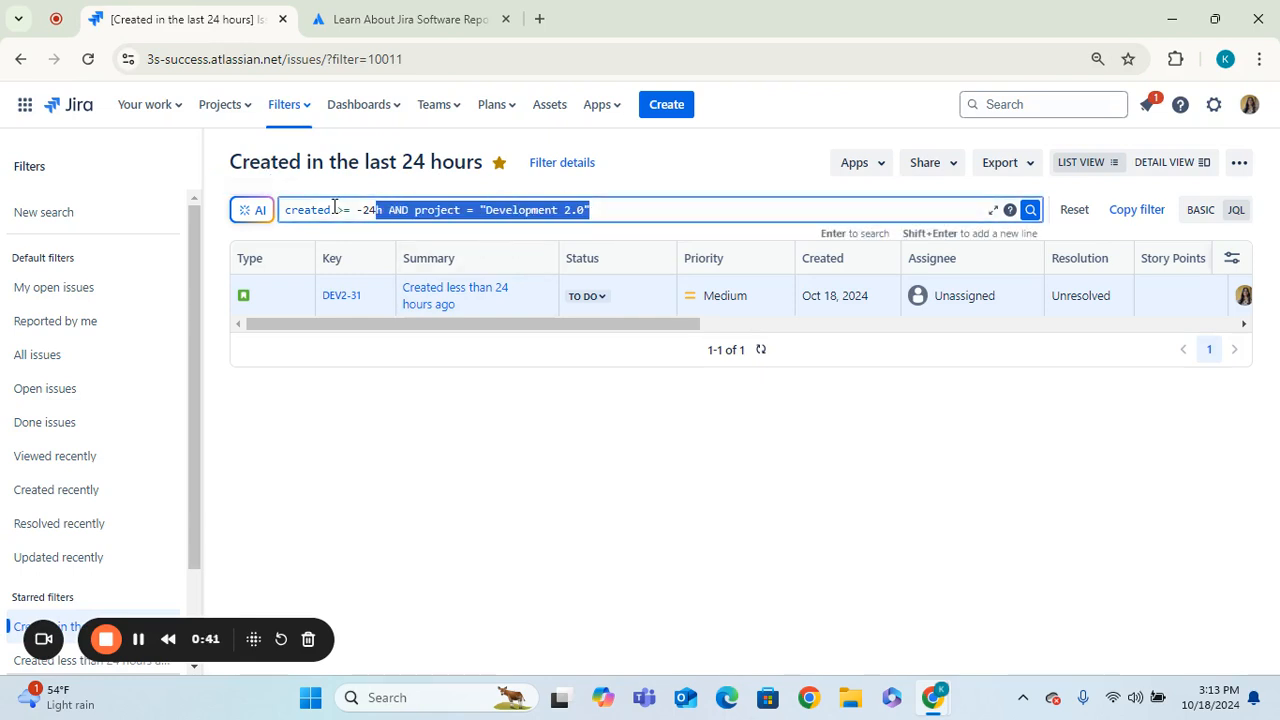
left_click(608, 537)
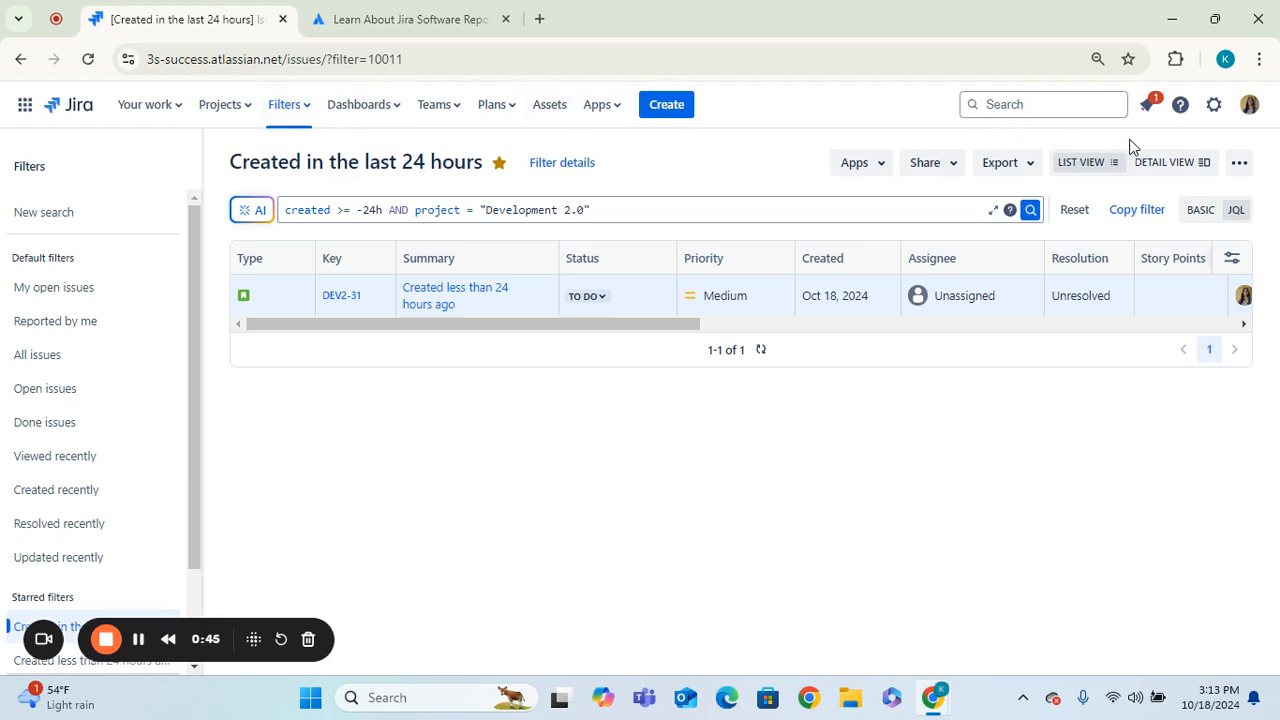
Open the starred Development Dashboard.
left_click(395, 118)
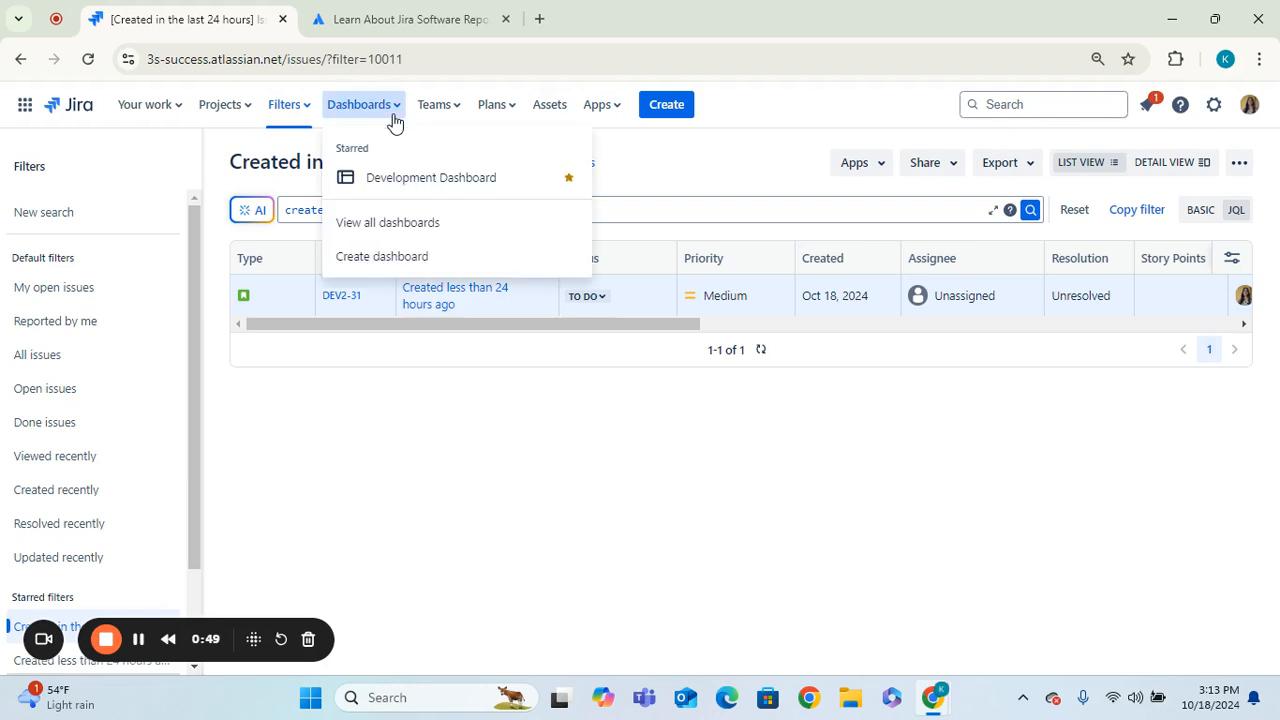
left_click(424, 190)
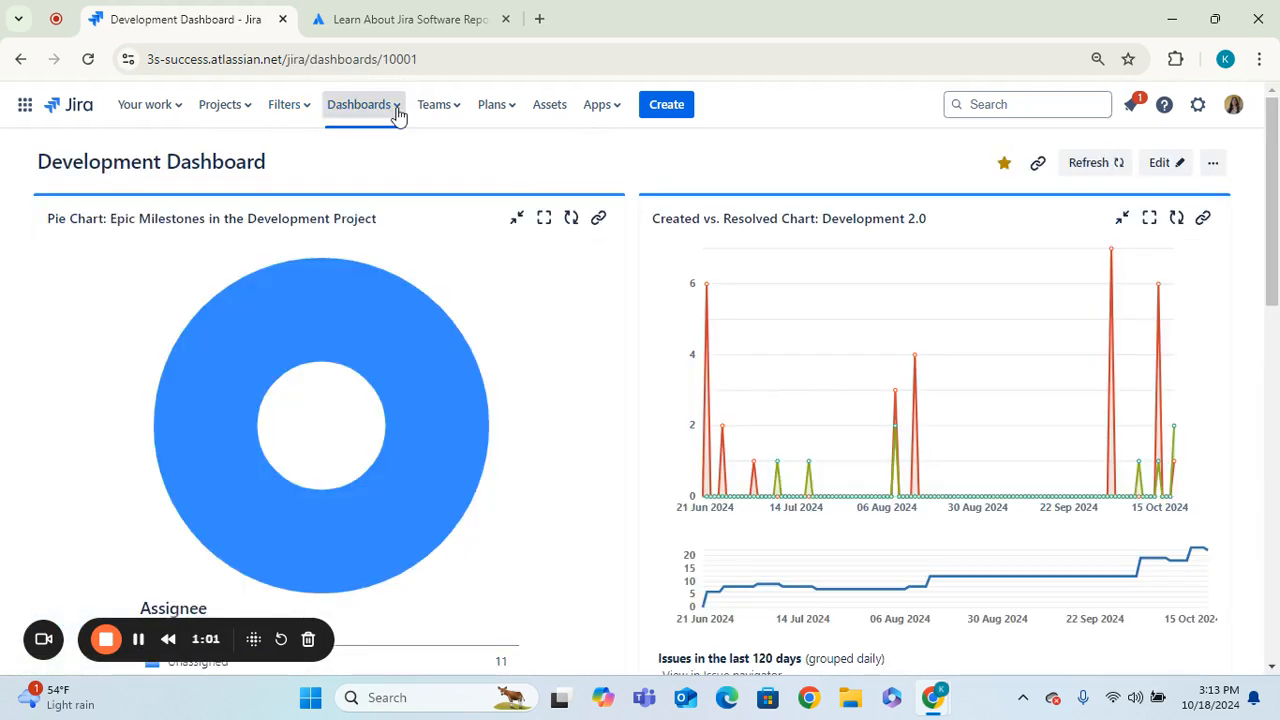
left_click(397, 108)
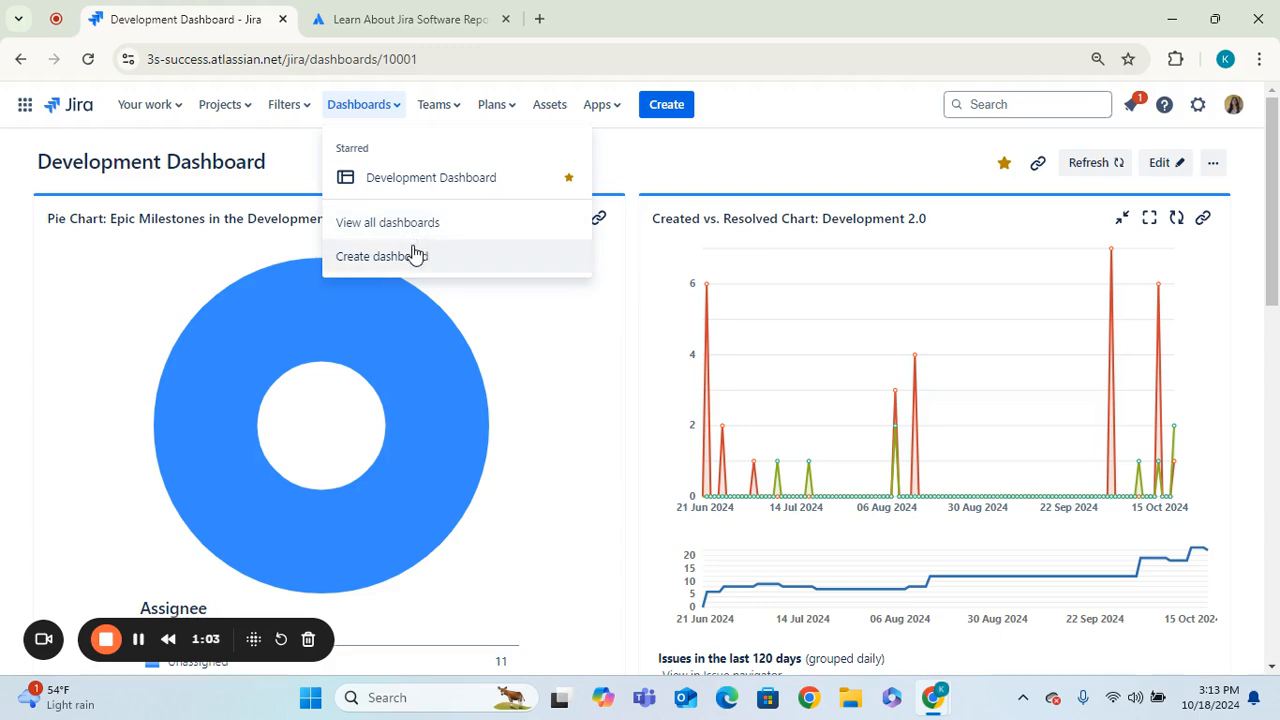
left_click(414, 256)
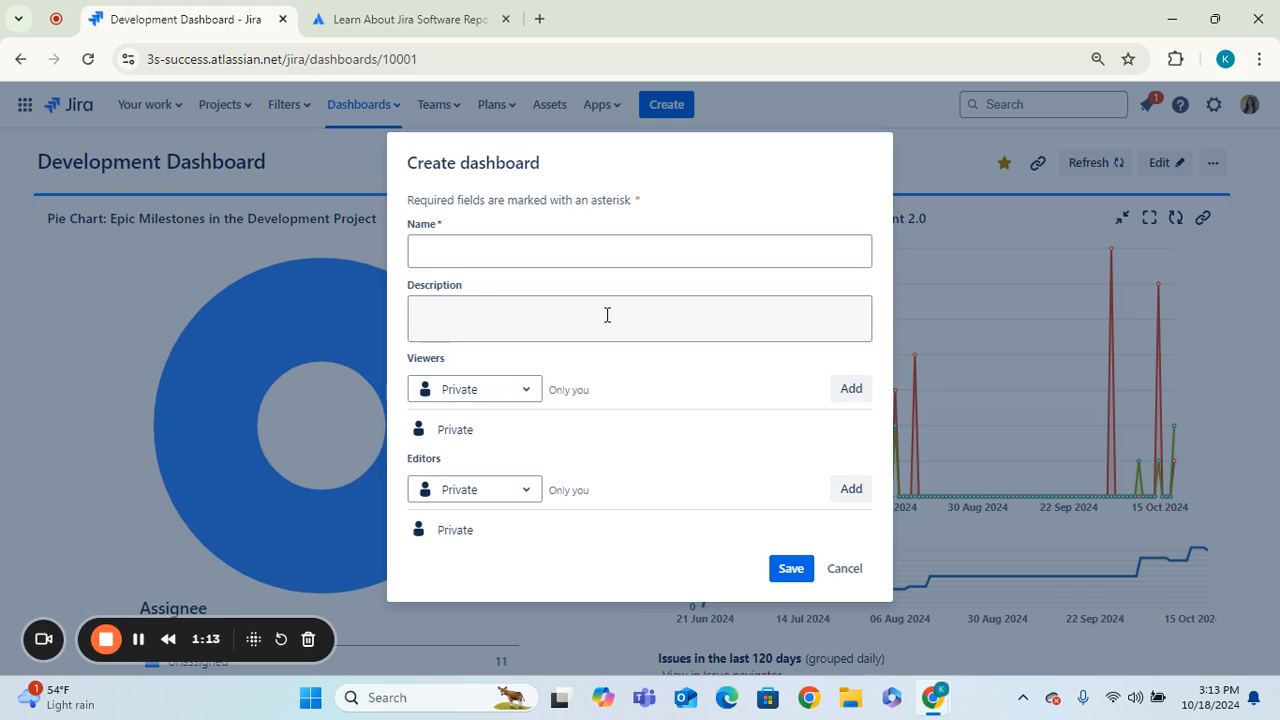
left_click(526, 391)
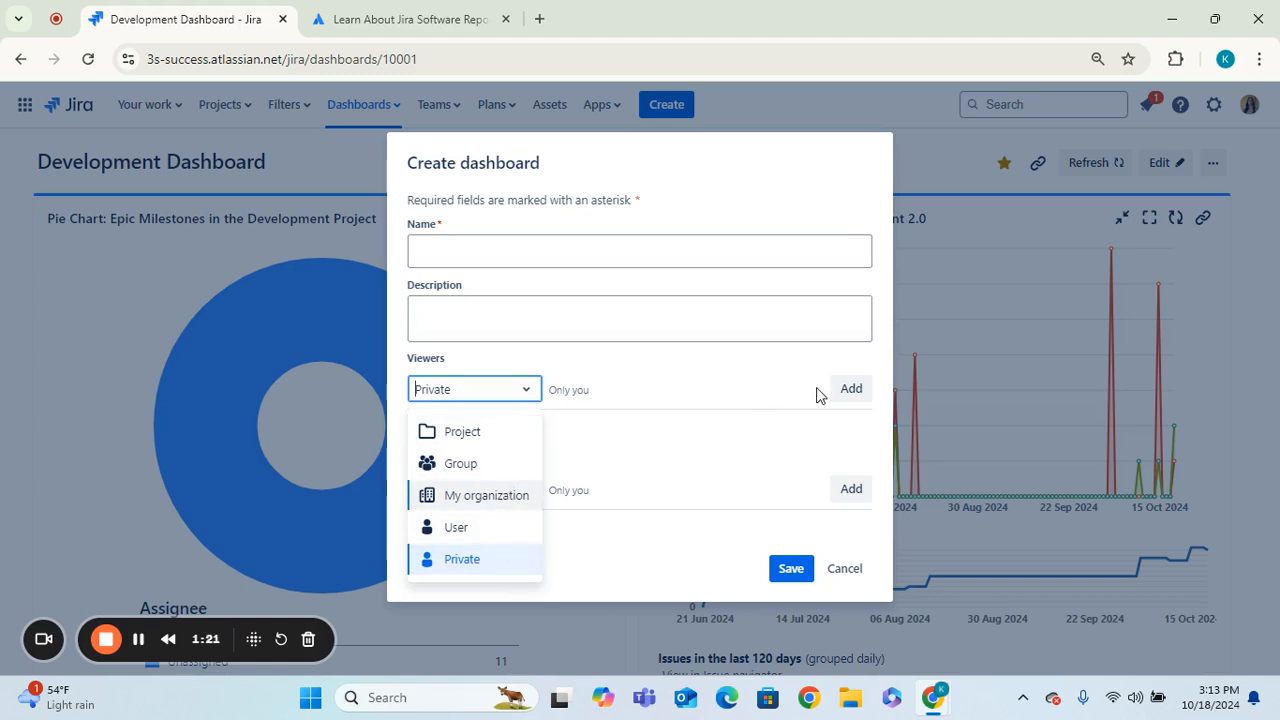
left_click(672, 387)
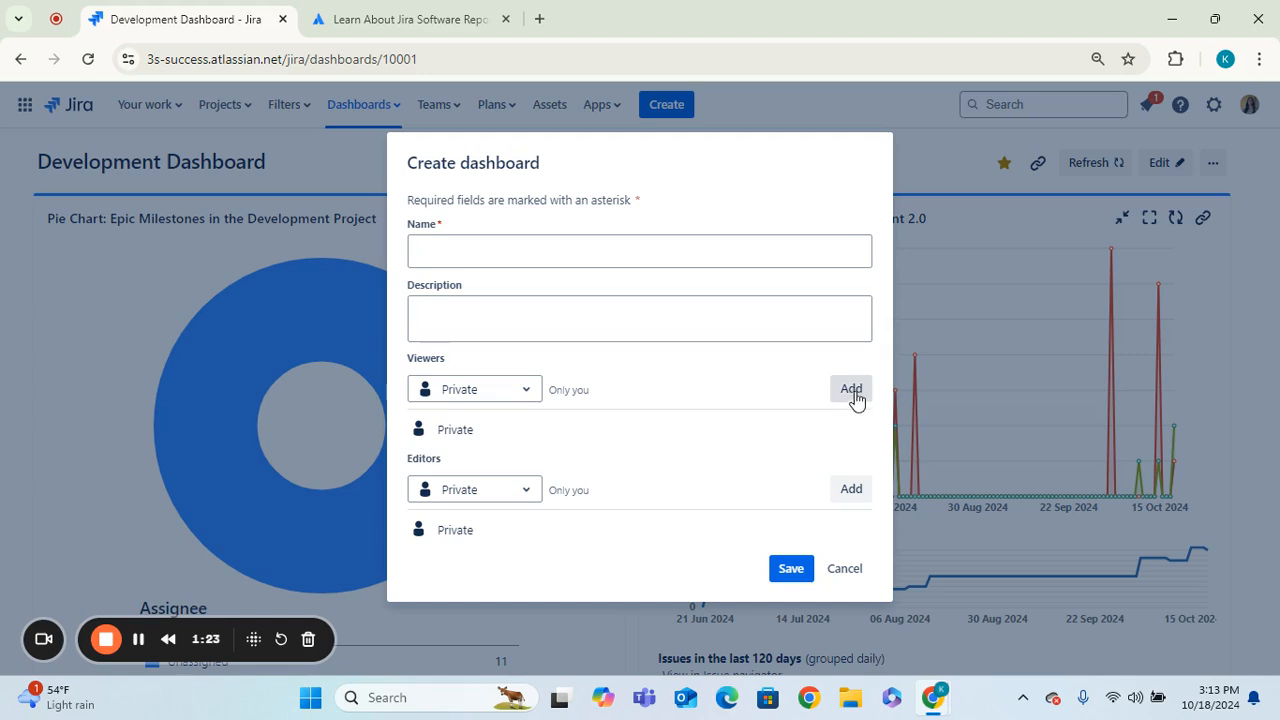
left_click(498, 389)
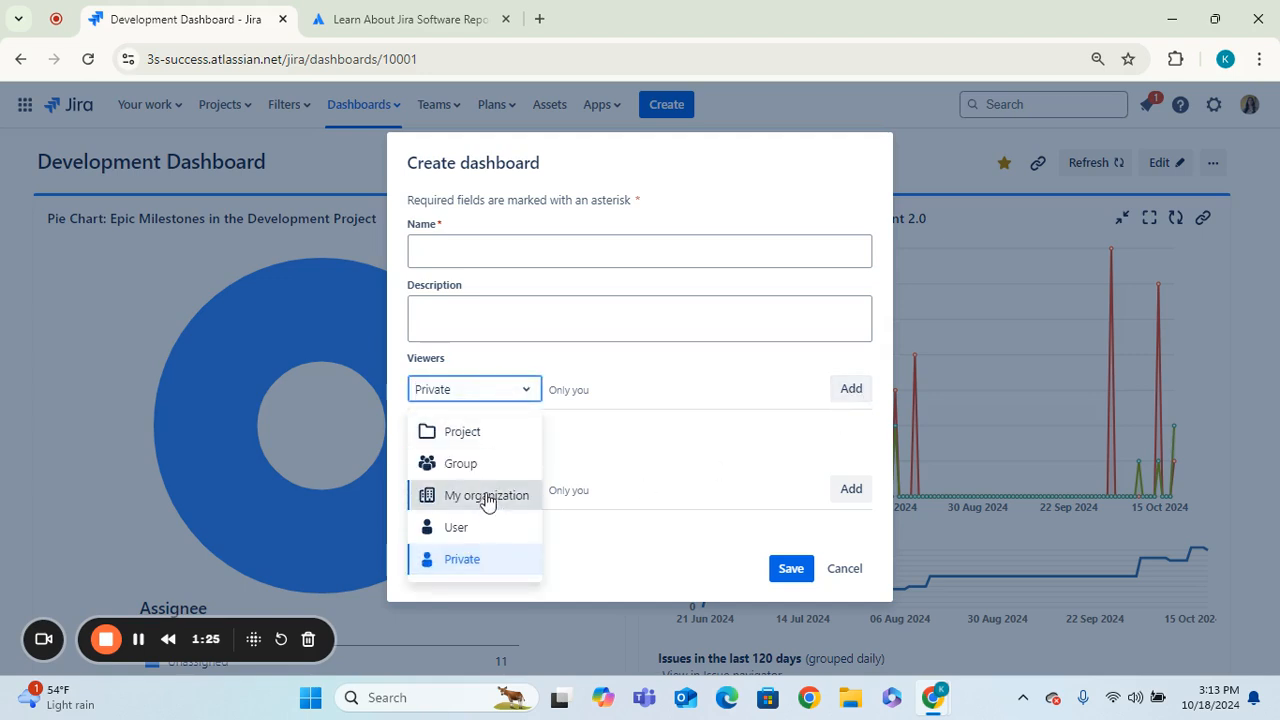
left_click(491, 494)
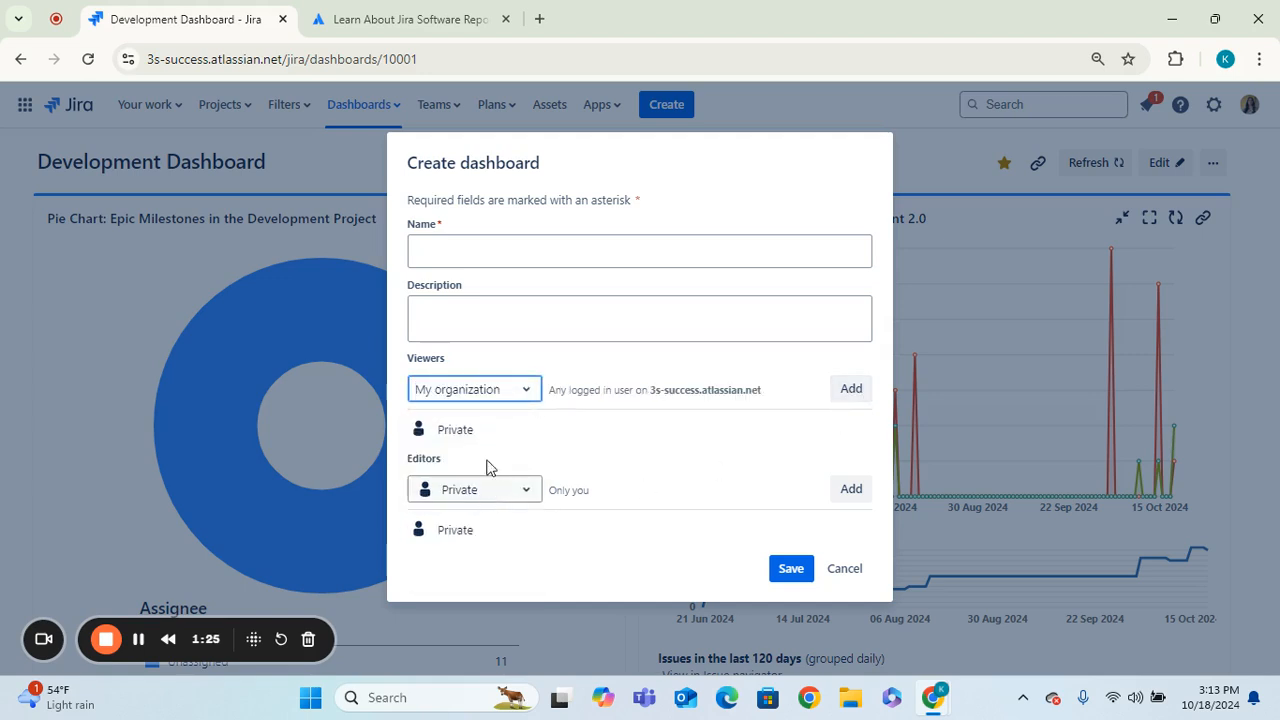
left_click(850, 389)
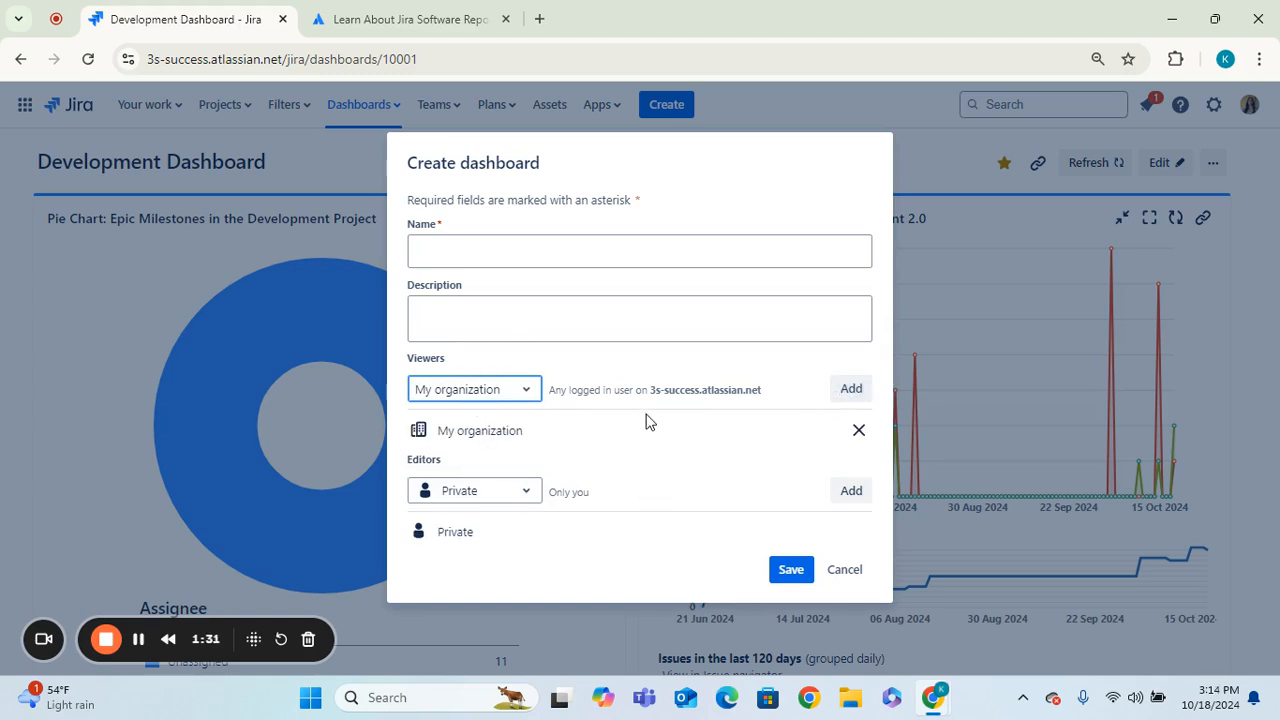
left_click(522, 490)
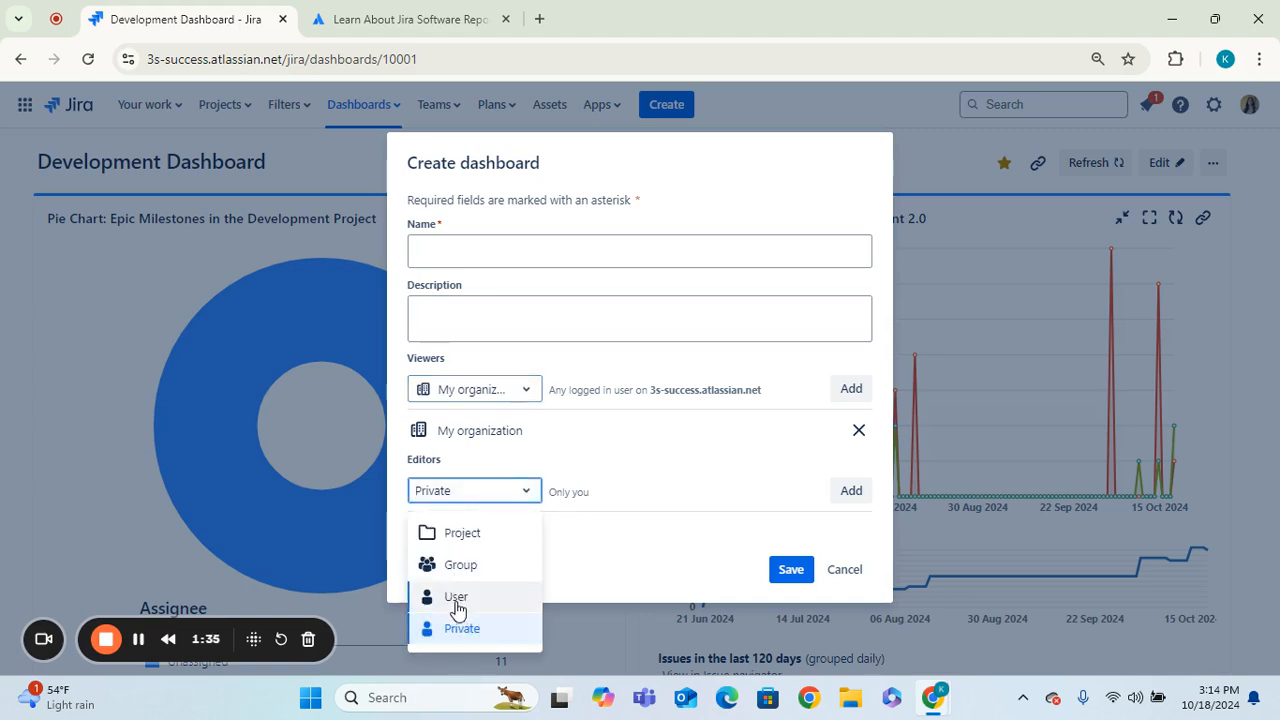
left_click(733, 458)
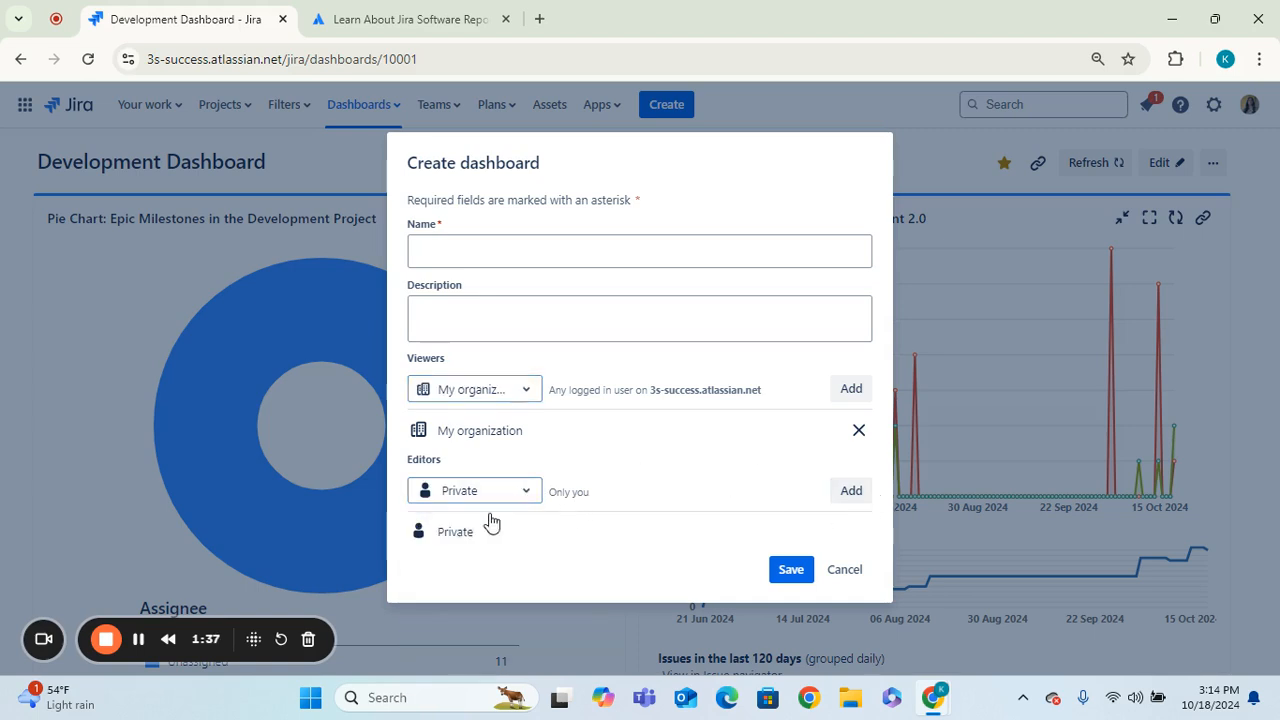
left_click(843, 569)
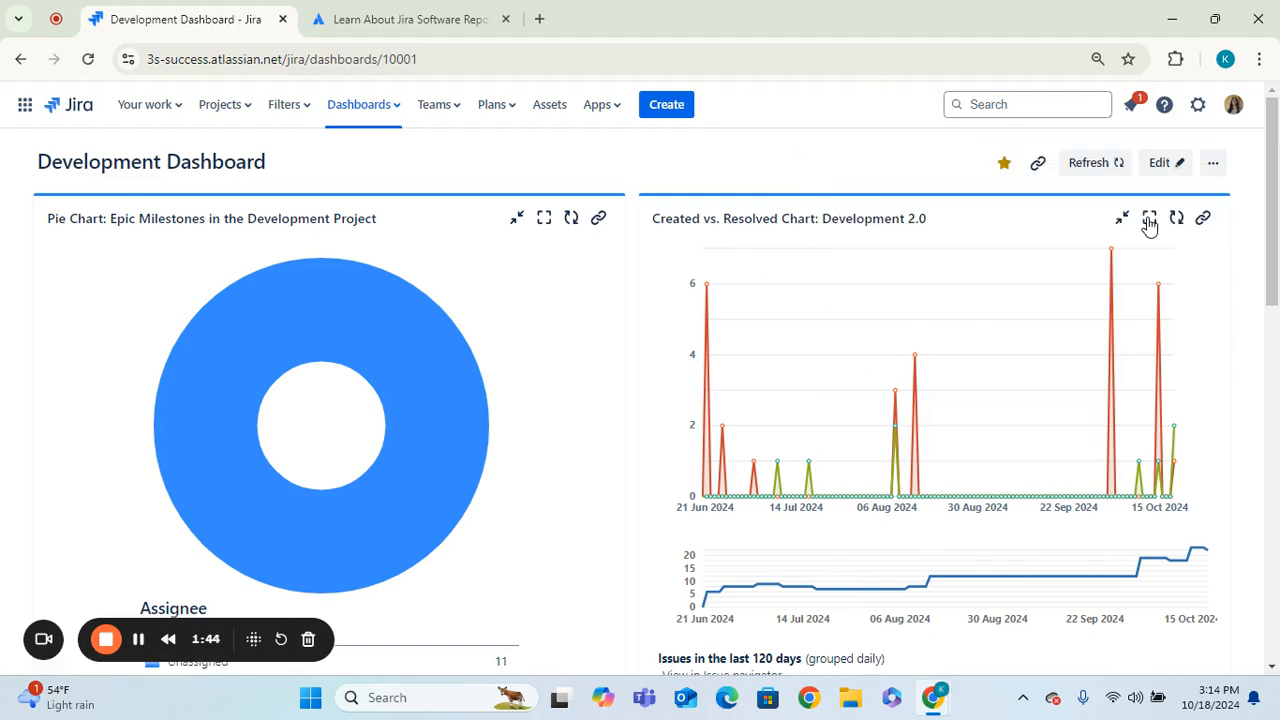
Put the Development Dashboard in edit mode and add the Assigned to Me gadget to it.
left_click(1160, 168)
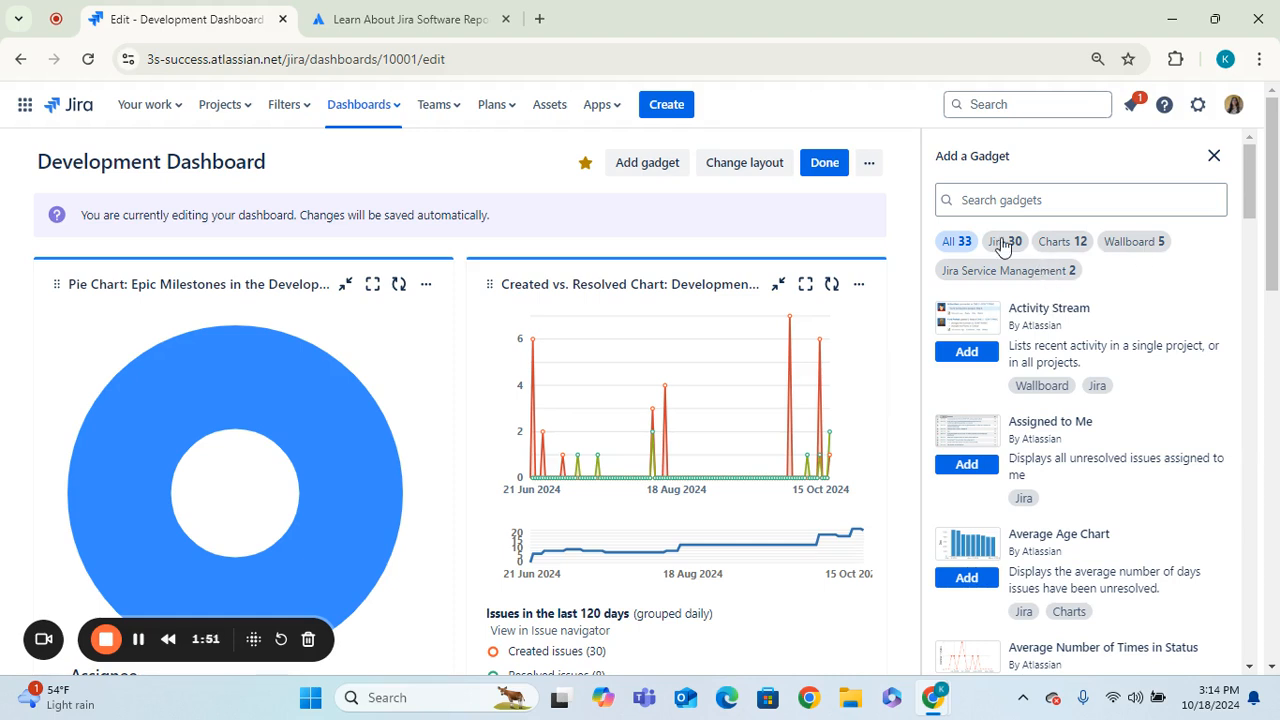
left_click(1034, 188)
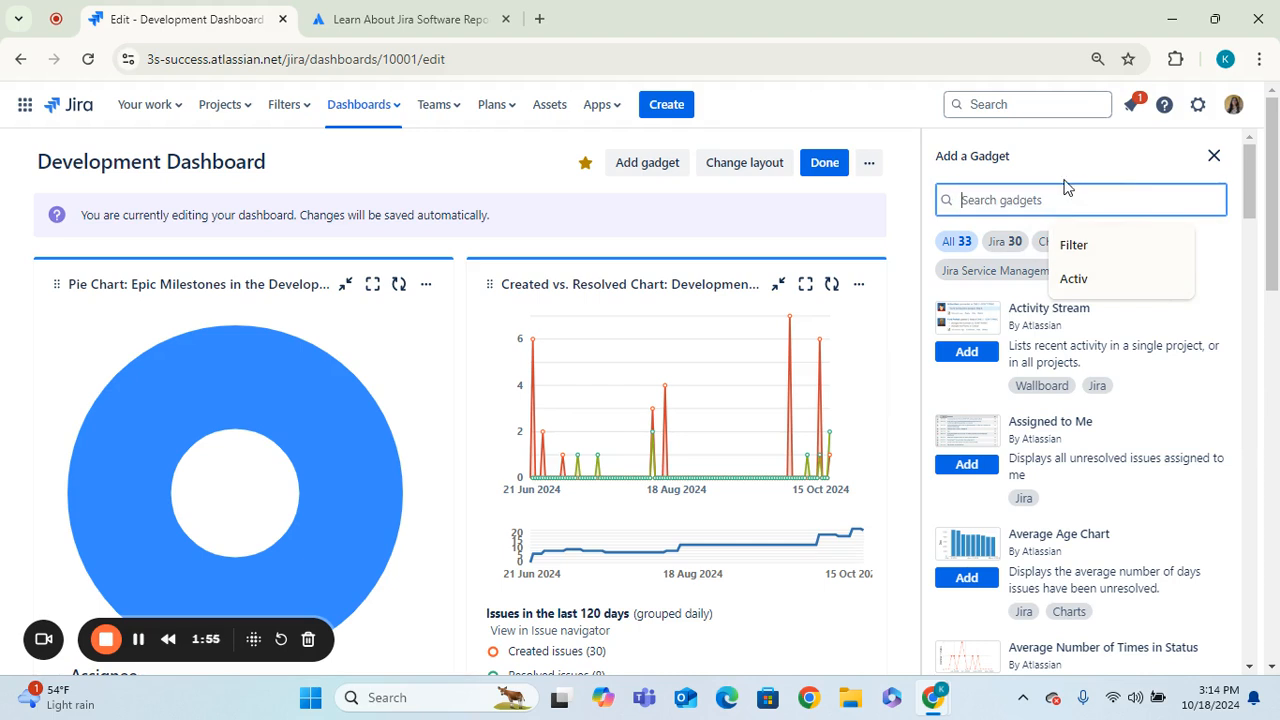
left_click(1065, 179)
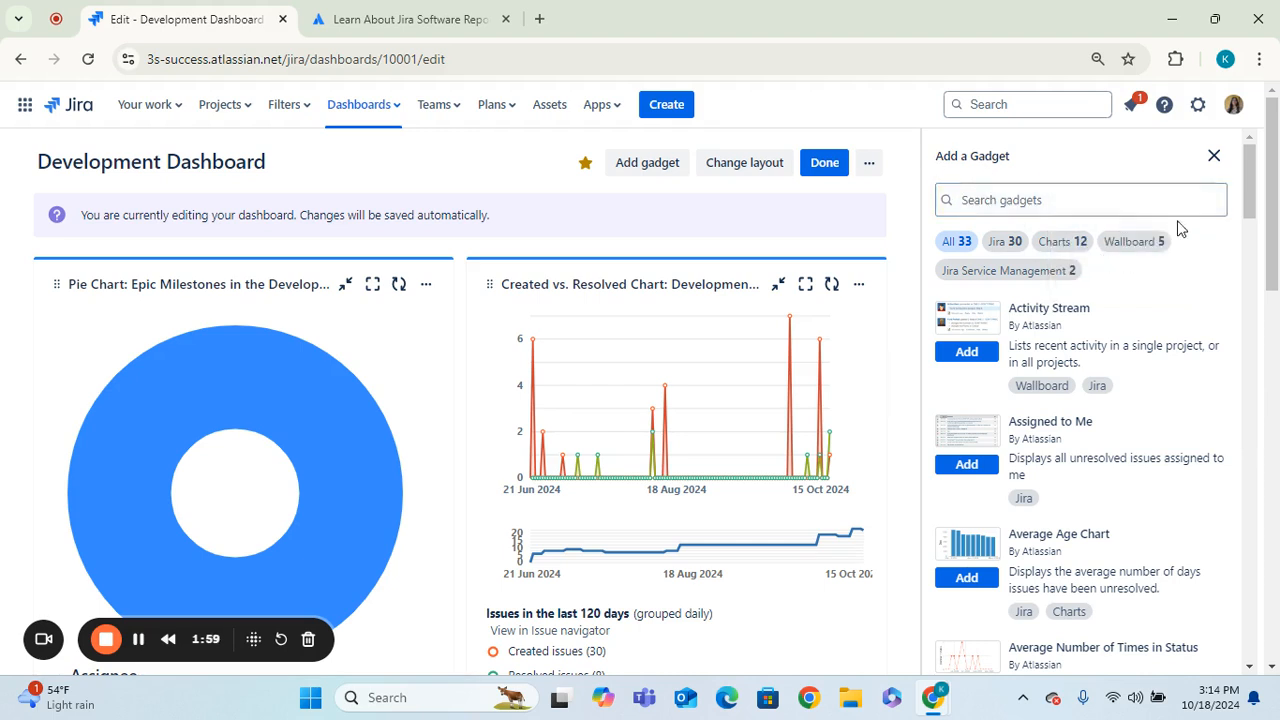
mouse_move(1248, 205)
left_mouse_down()
mouse_move(1242, 222)
mouse_move(1229, 206)
left_mouse_up()
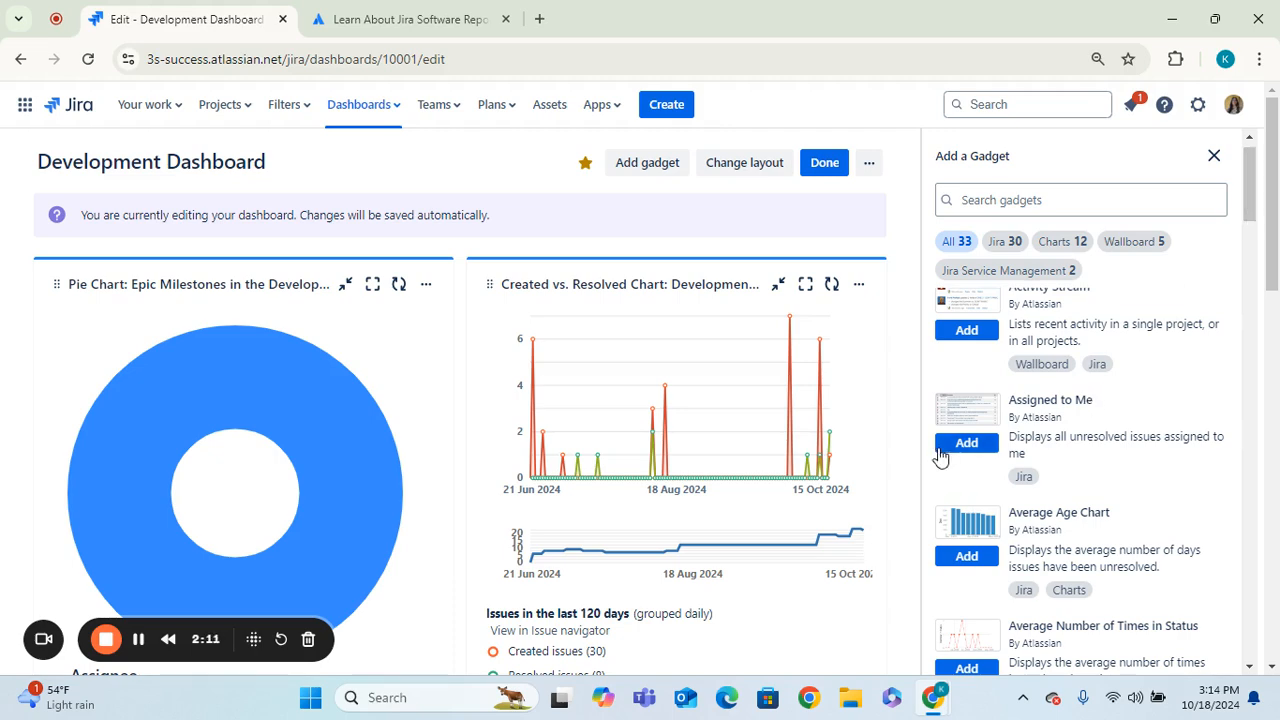
left_click(976, 452)
scroll(1250, 200, "down", 1)
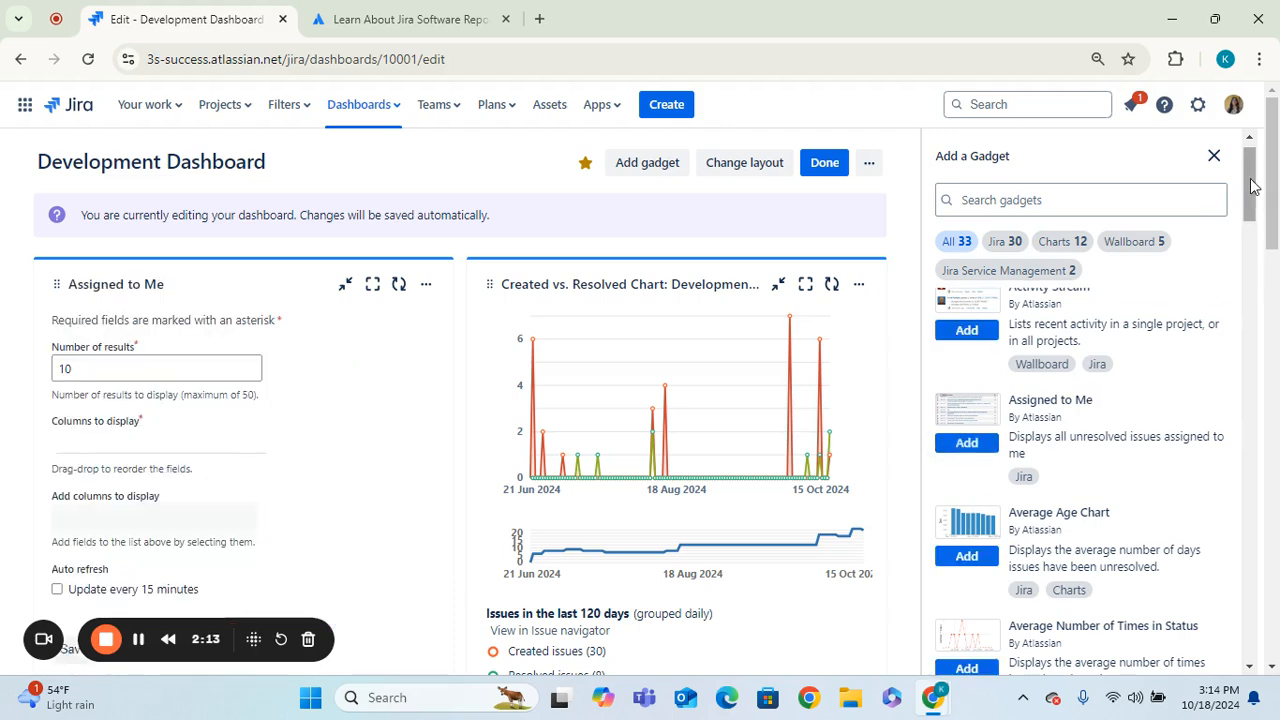
Add the Filter Results gadget to the dashboard and move it to the top of the second column, above the Created vs. Resolved chart.
left_click_drag(1255, 202, 1234, 323)
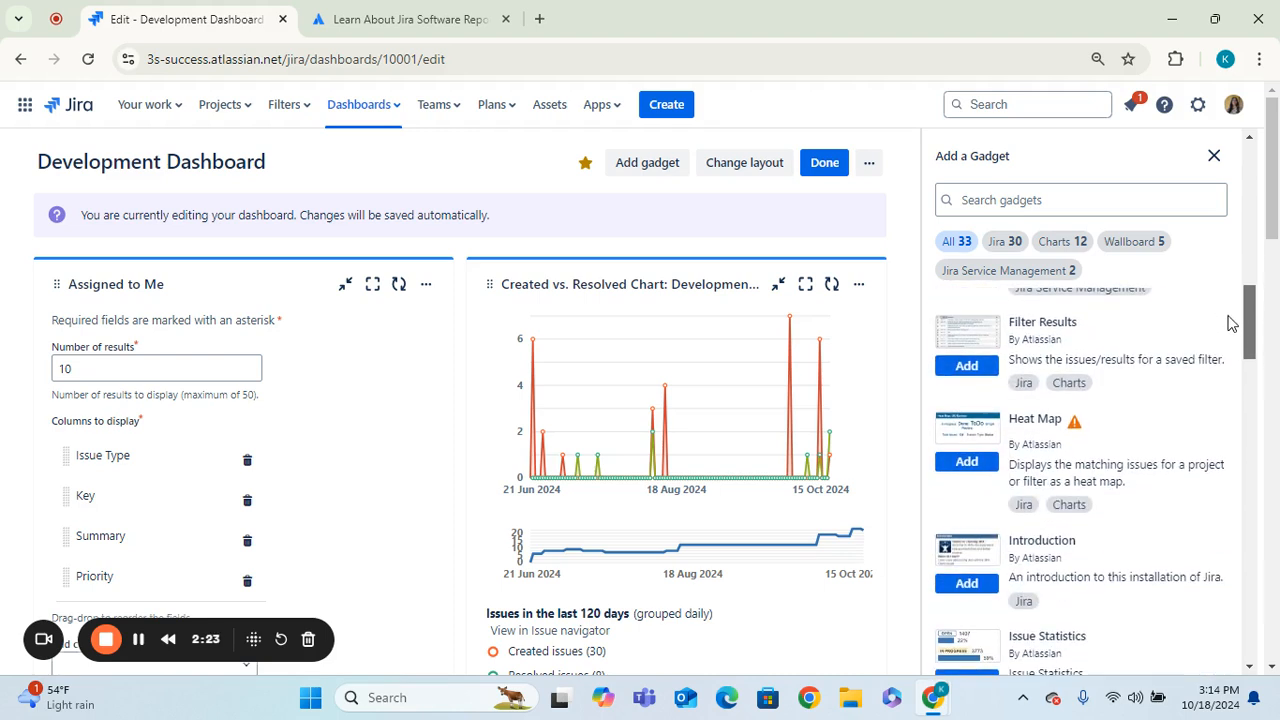
left_click(978, 369)
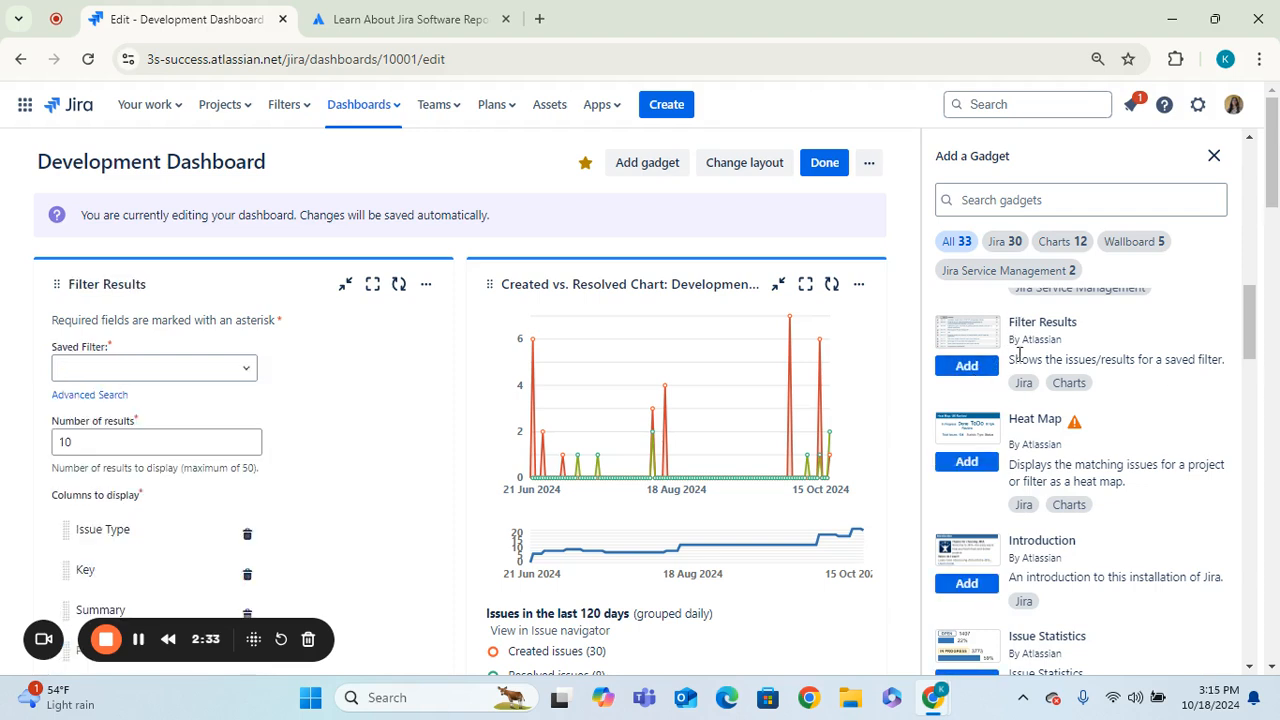
mouse_move(1257, 319)
left_mouse_down()
mouse_move(1257, 385)
mouse_move(1215, 503)
mouse_move(1223, 563)
mouse_move(1241, 436)
left_mouse_up()
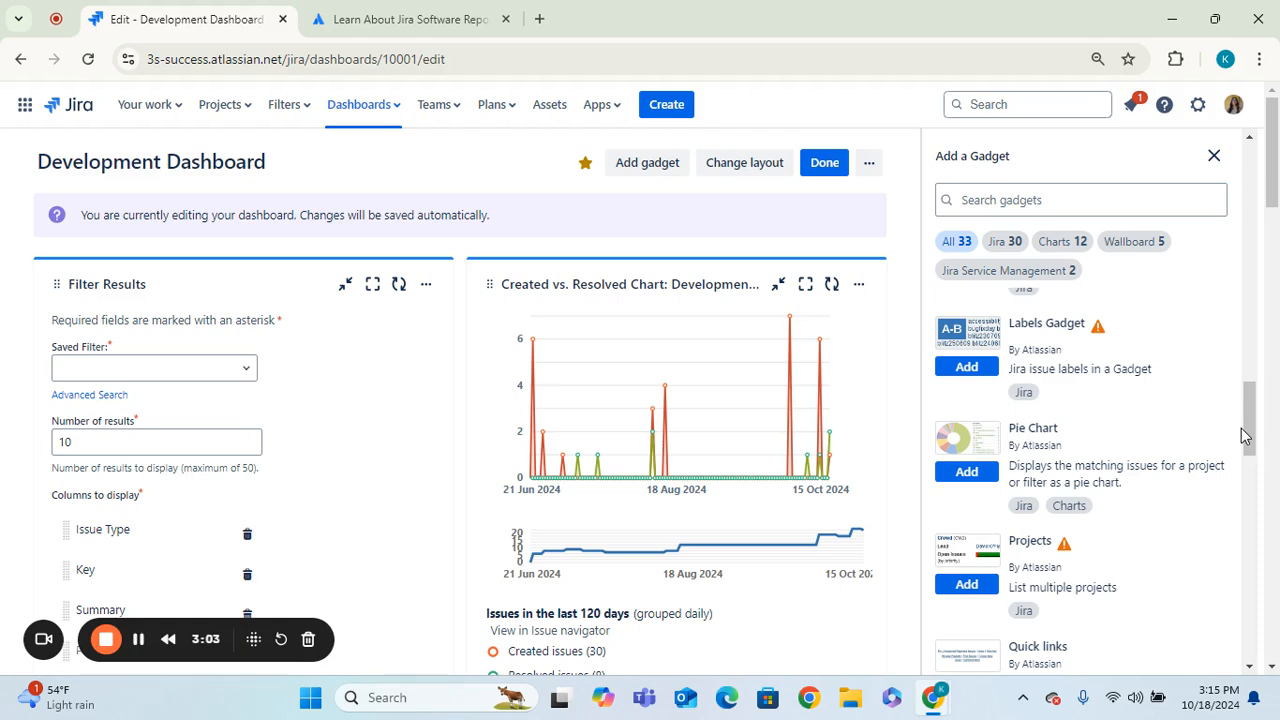
left_click_drag(1241, 428, 1275, 229)
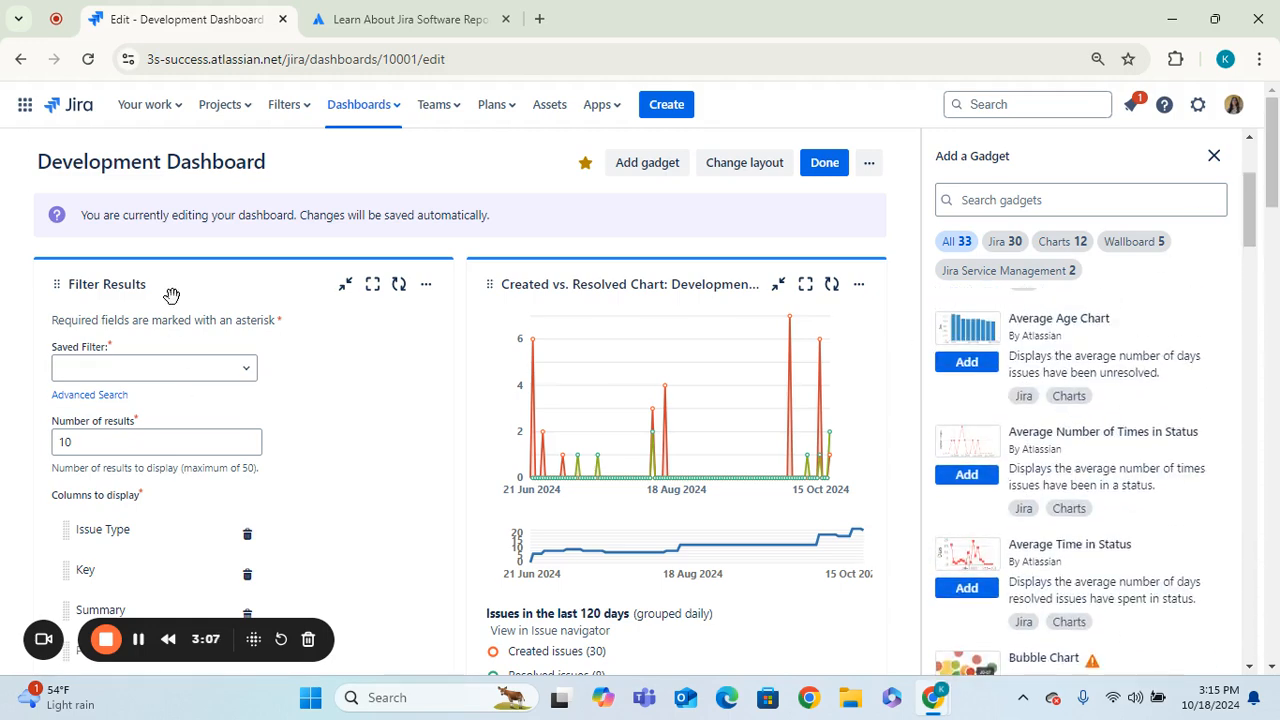
left_click(1213, 158)
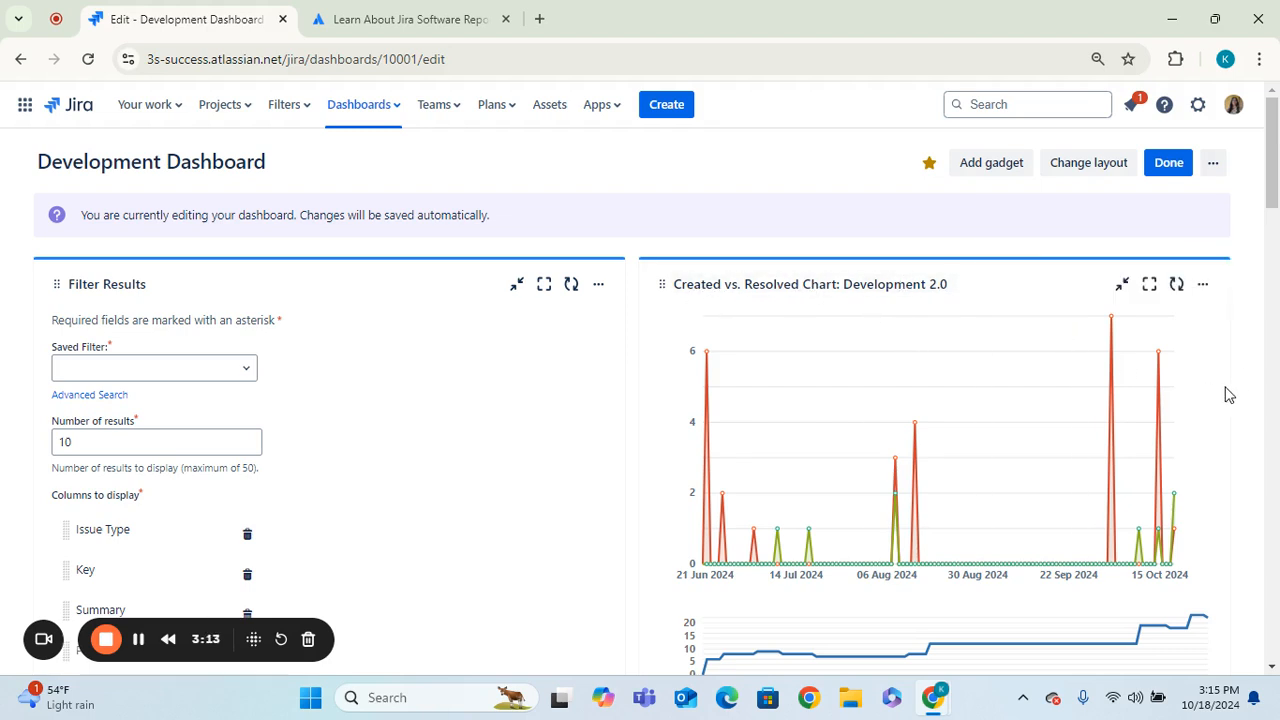
scroll(1230, 395, "down", 1)
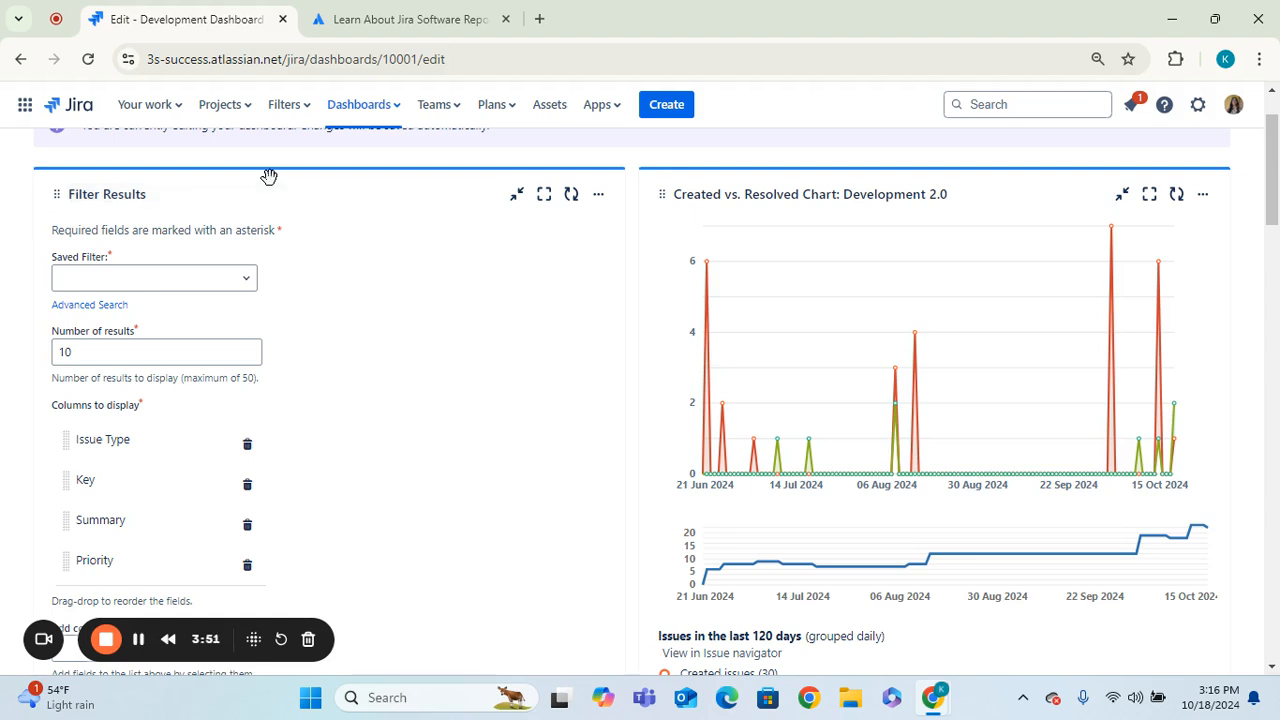
left_click_drag(271, 176, 894, 197)
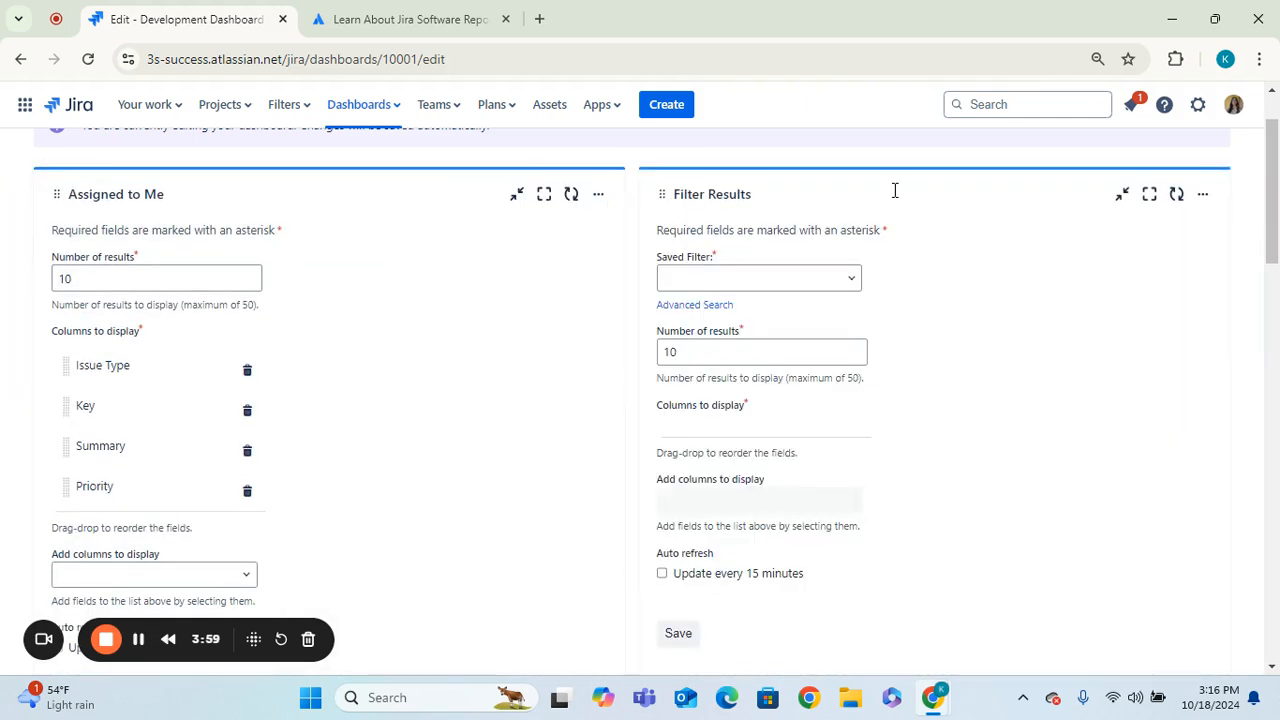
Search the filter directory for "Created less than 24 hours" and set the Filter Results gadget's saved filter to "Created less than 24 hours ago".
left_click(725, 306)
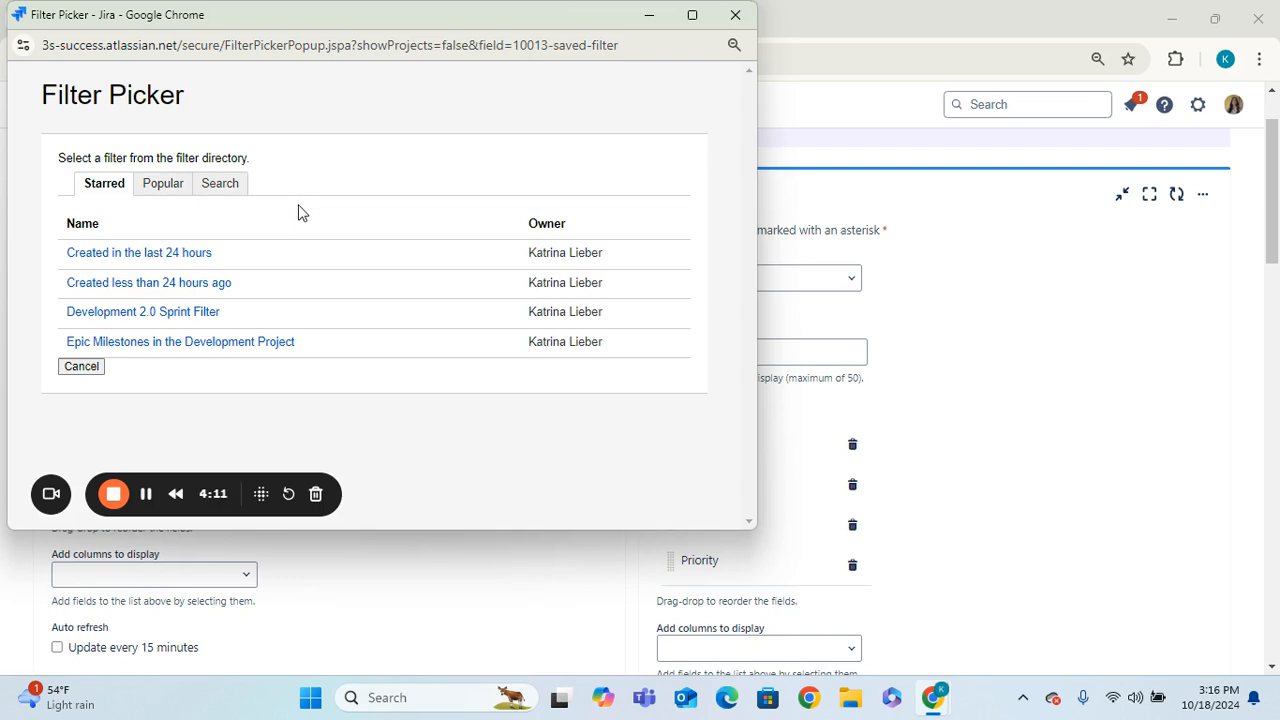
left_click(219, 186)
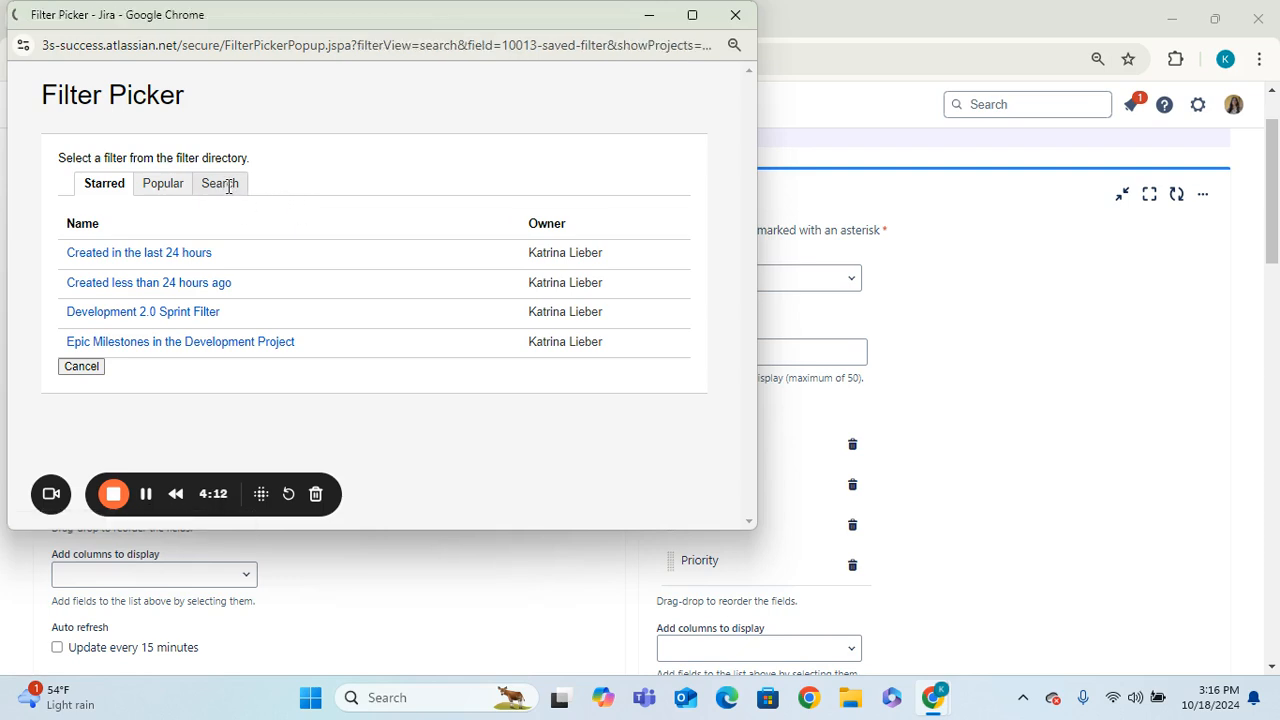
left_click(243, 229)
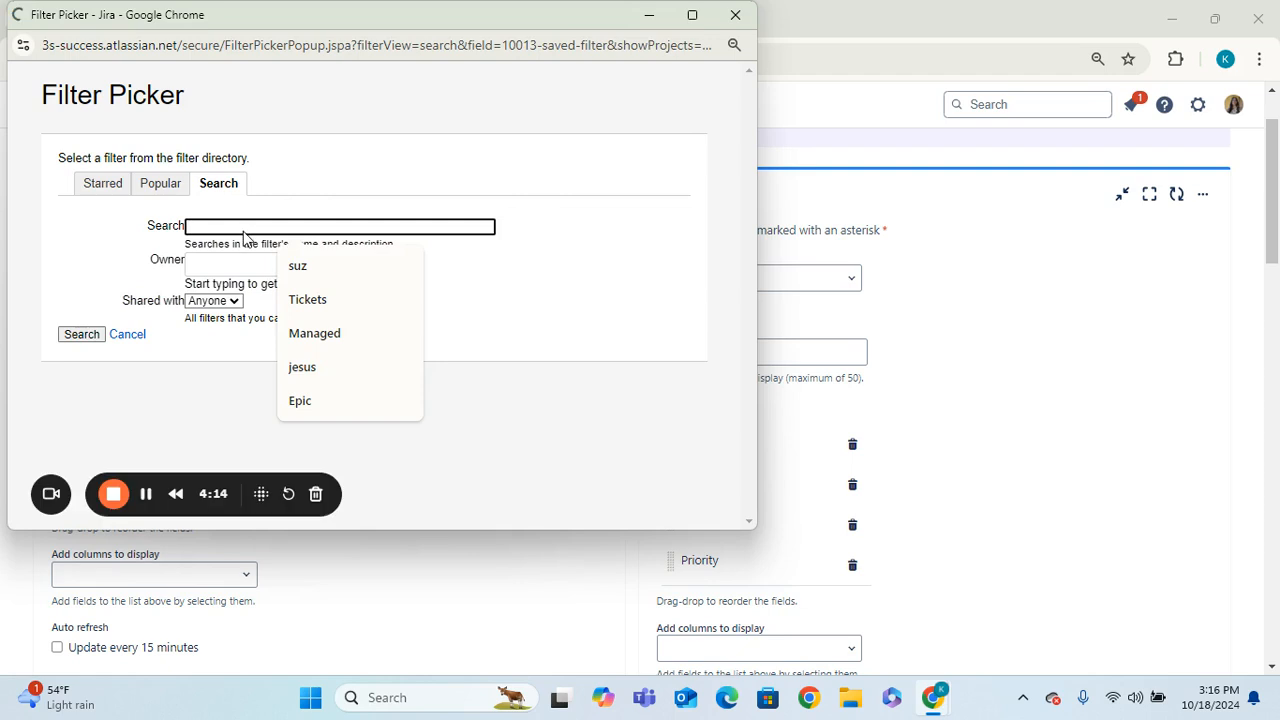
type("Created less than 24 hours")
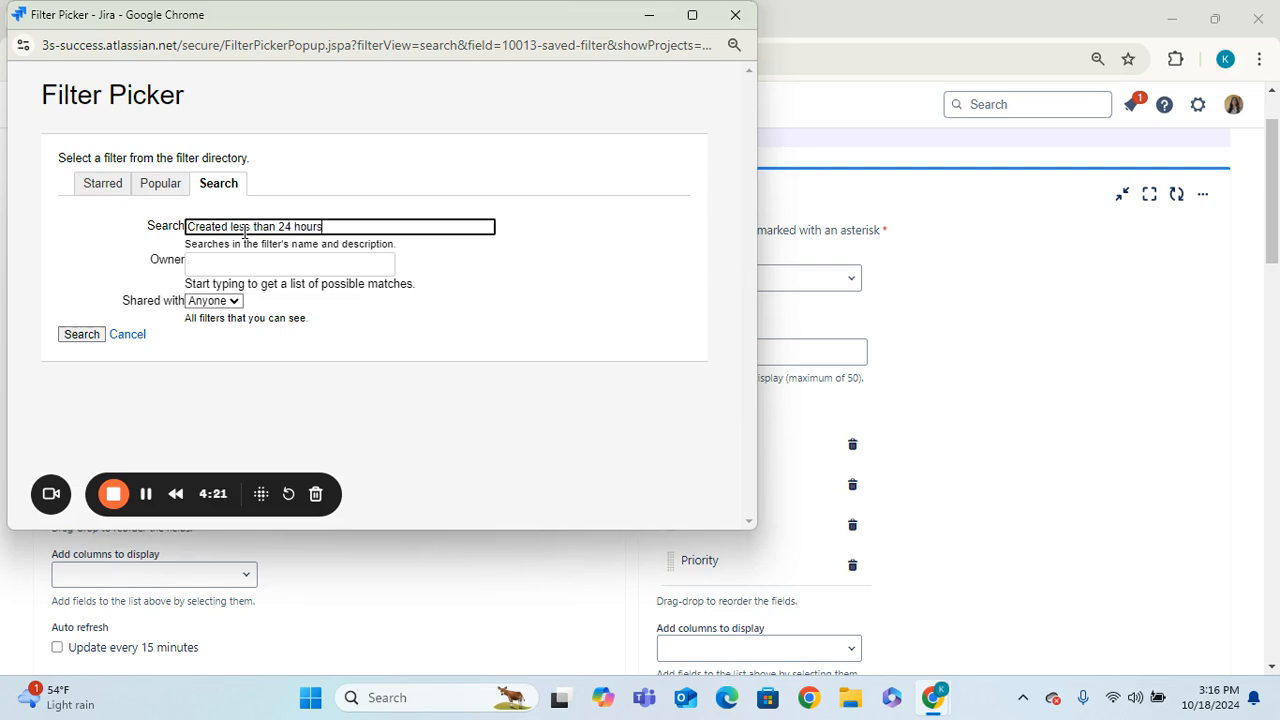
key("Return")
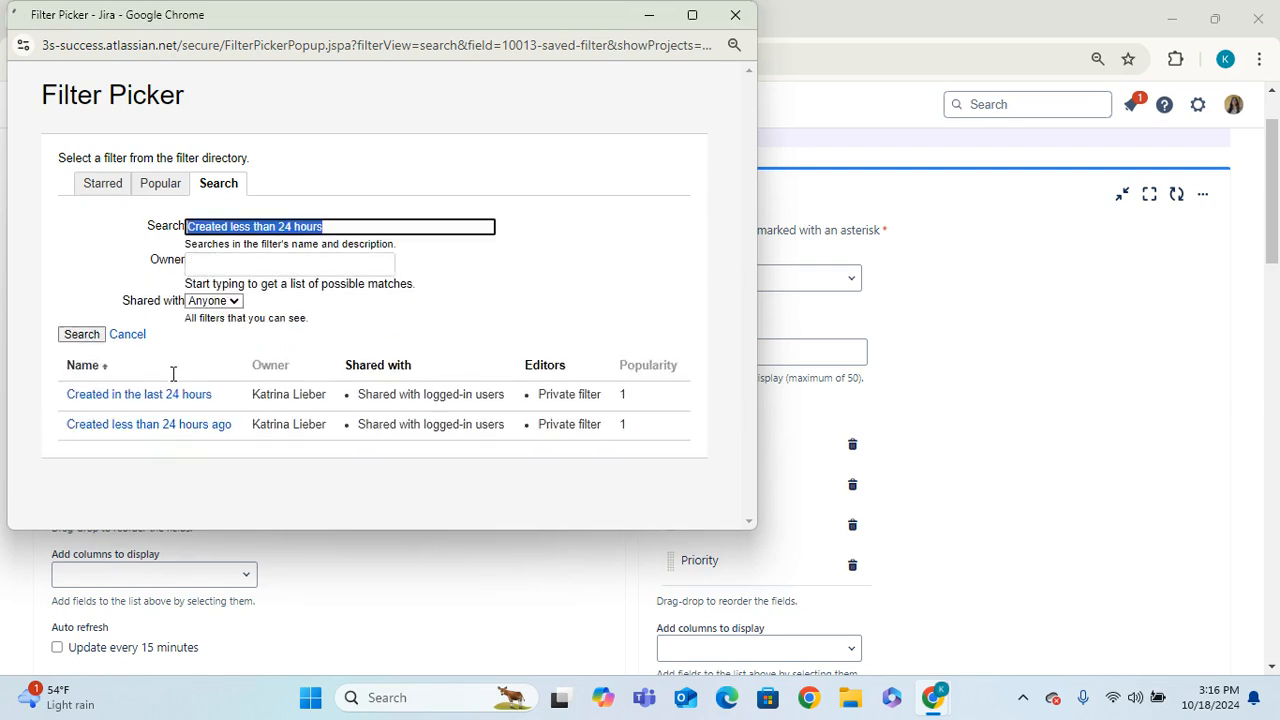
left_click(160, 425)
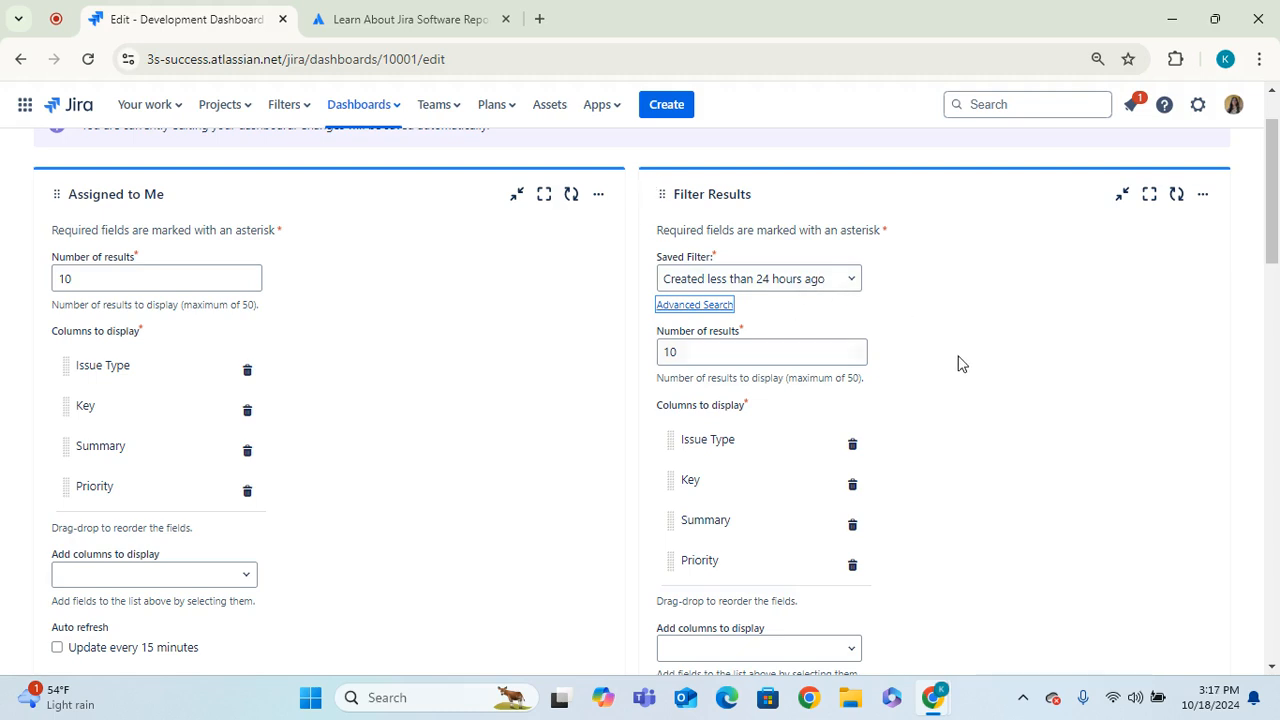
left_click_drag(1277, 247, 1277, 286)
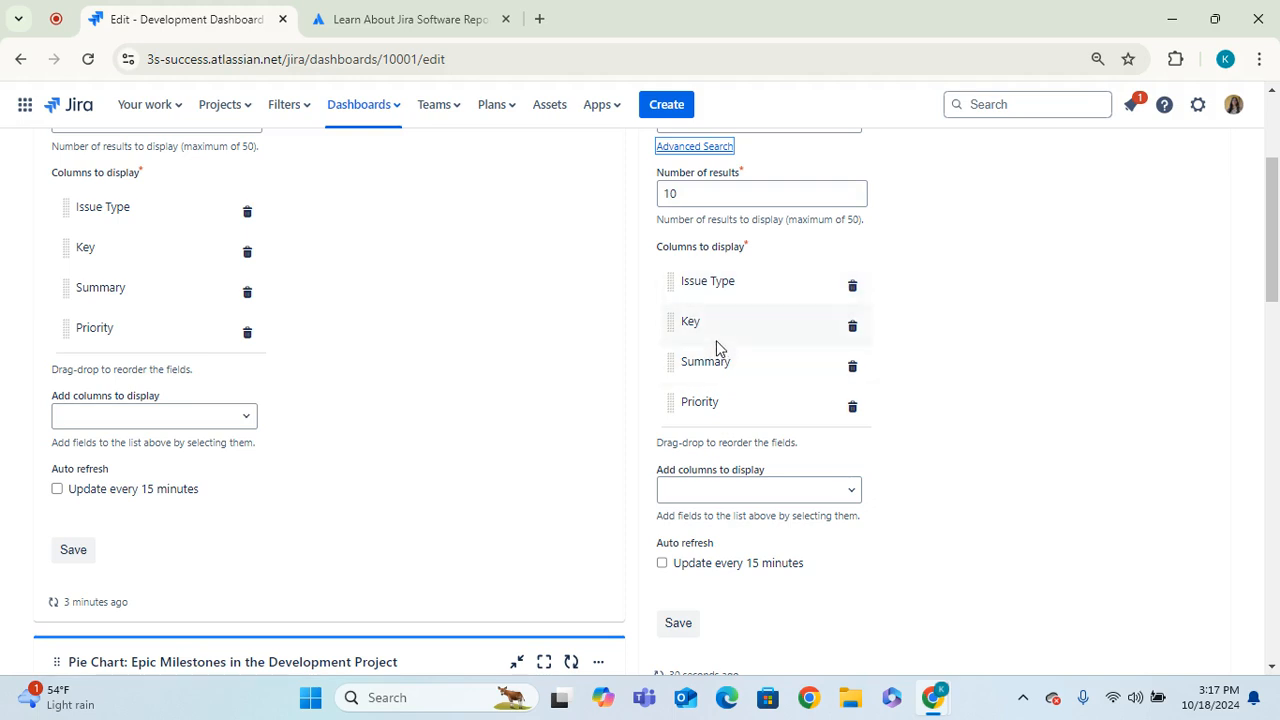
Add the Project column to the Filter Results gadget and move it to the start of the column list.
left_click(733, 490)
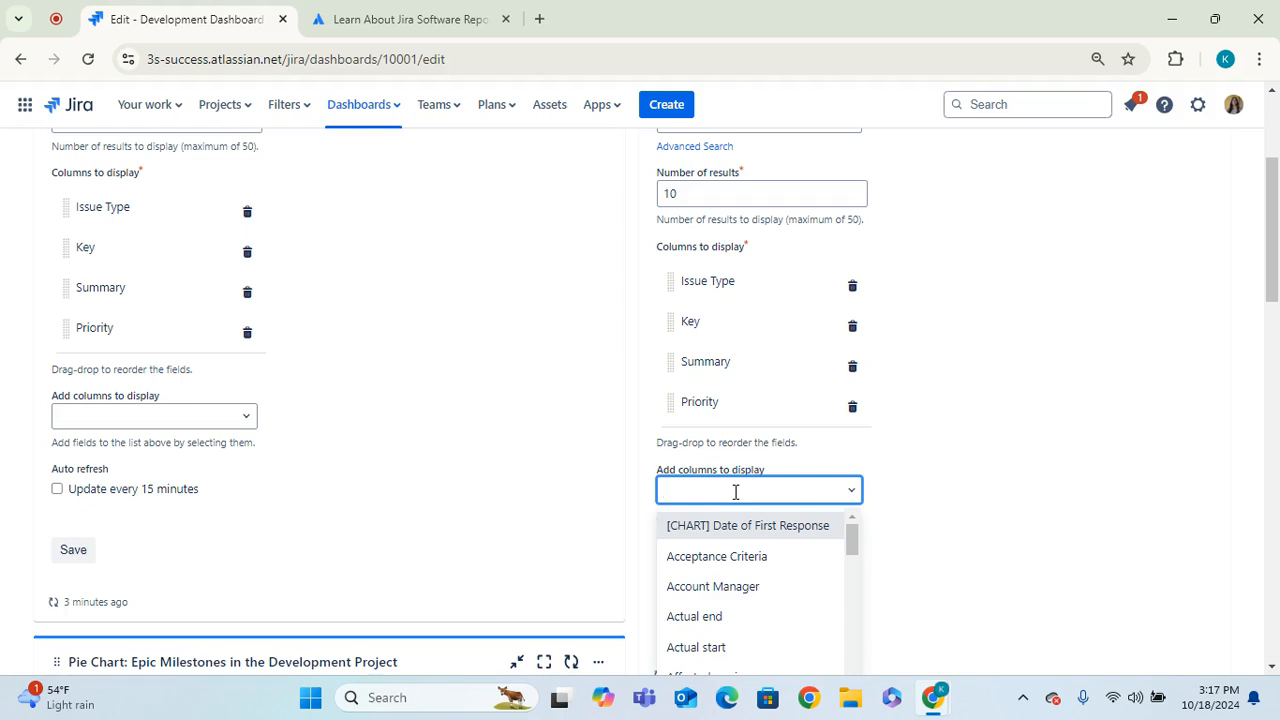
type("projec")
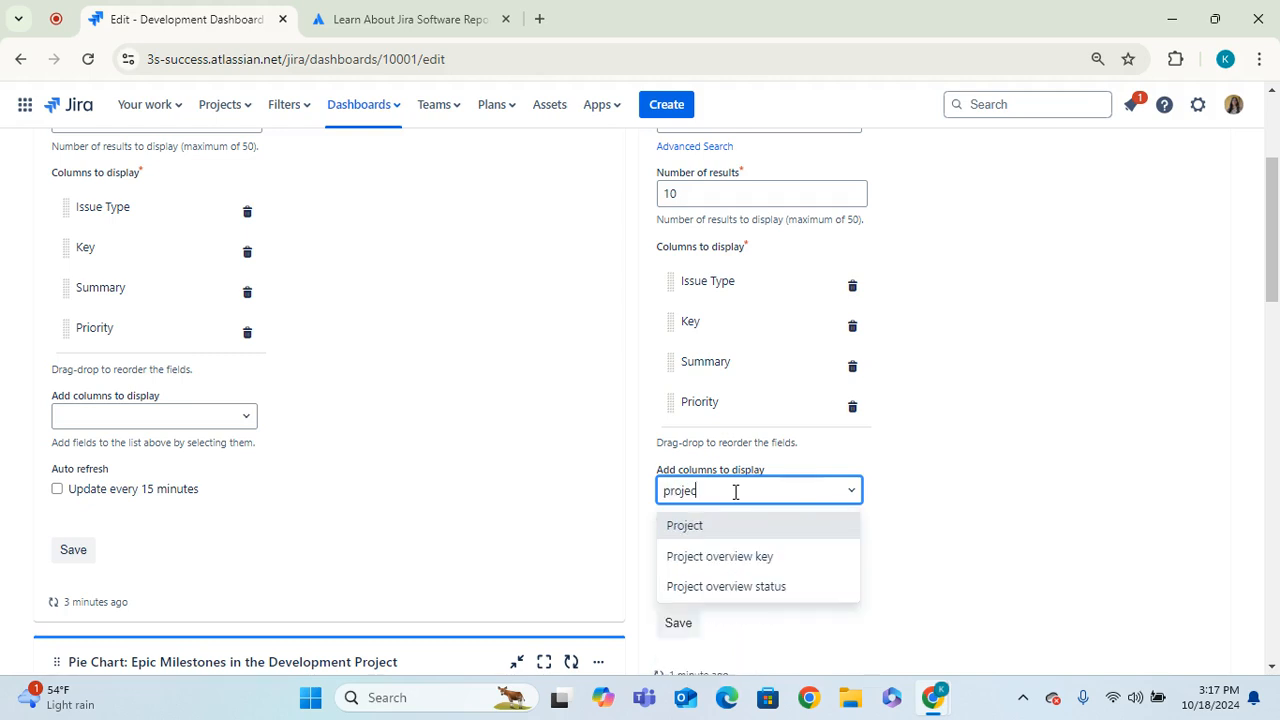
left_click(711, 524)
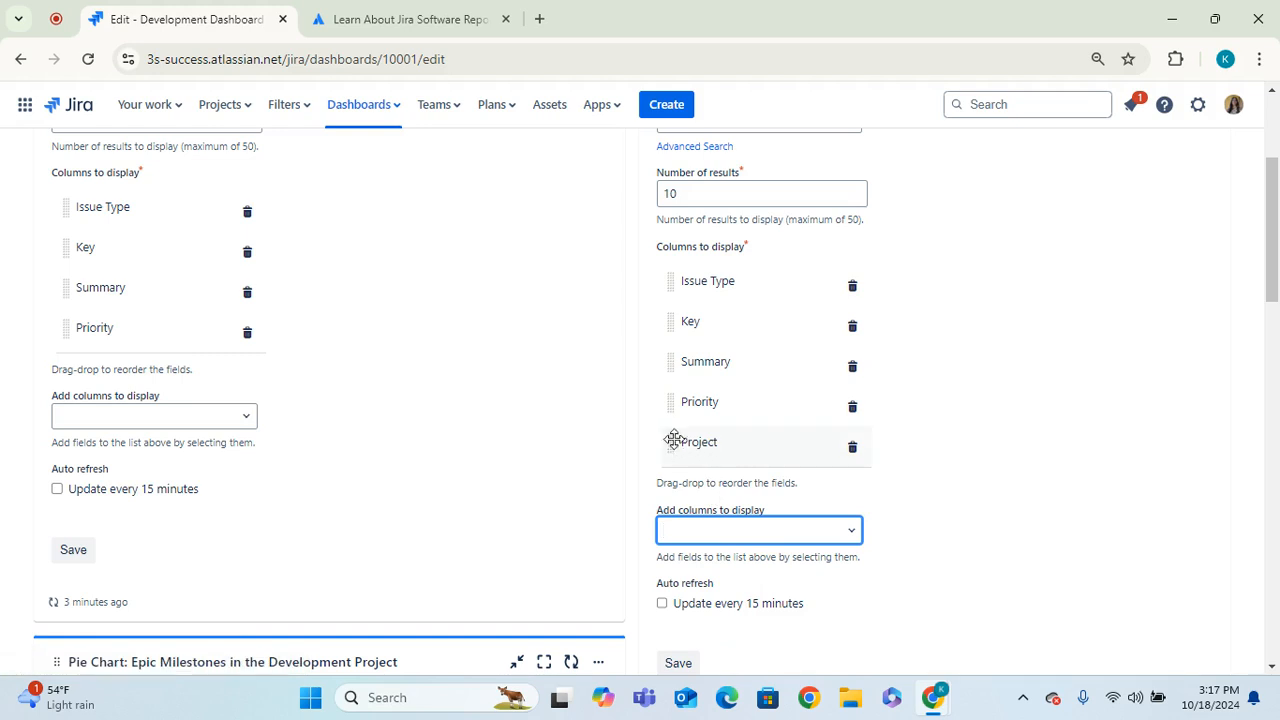
left_click_drag(673, 318, 675, 277)
Add the Status and Assignee columns to the Filter Results gadget, placing them in that order directly below Project.
type("status")
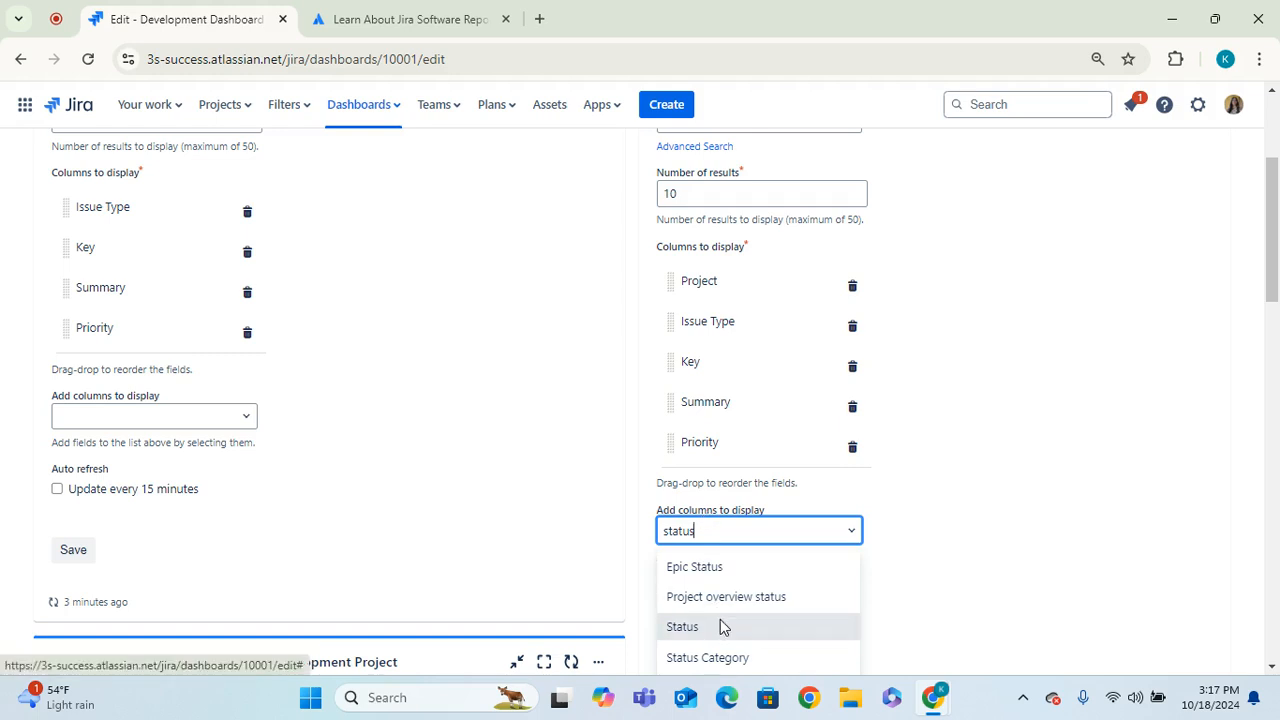
left_click(719, 626)
left_click_drag(677, 490, 680, 322)
type("assign")
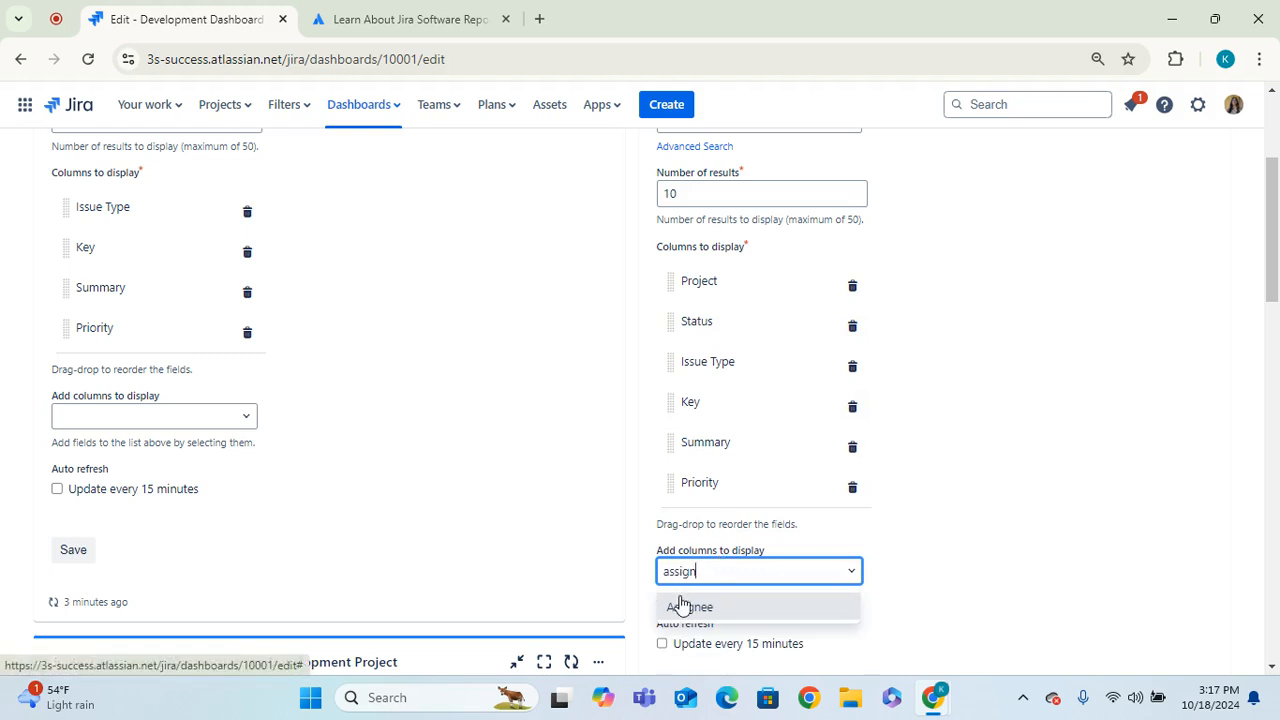
left_click(682, 606)
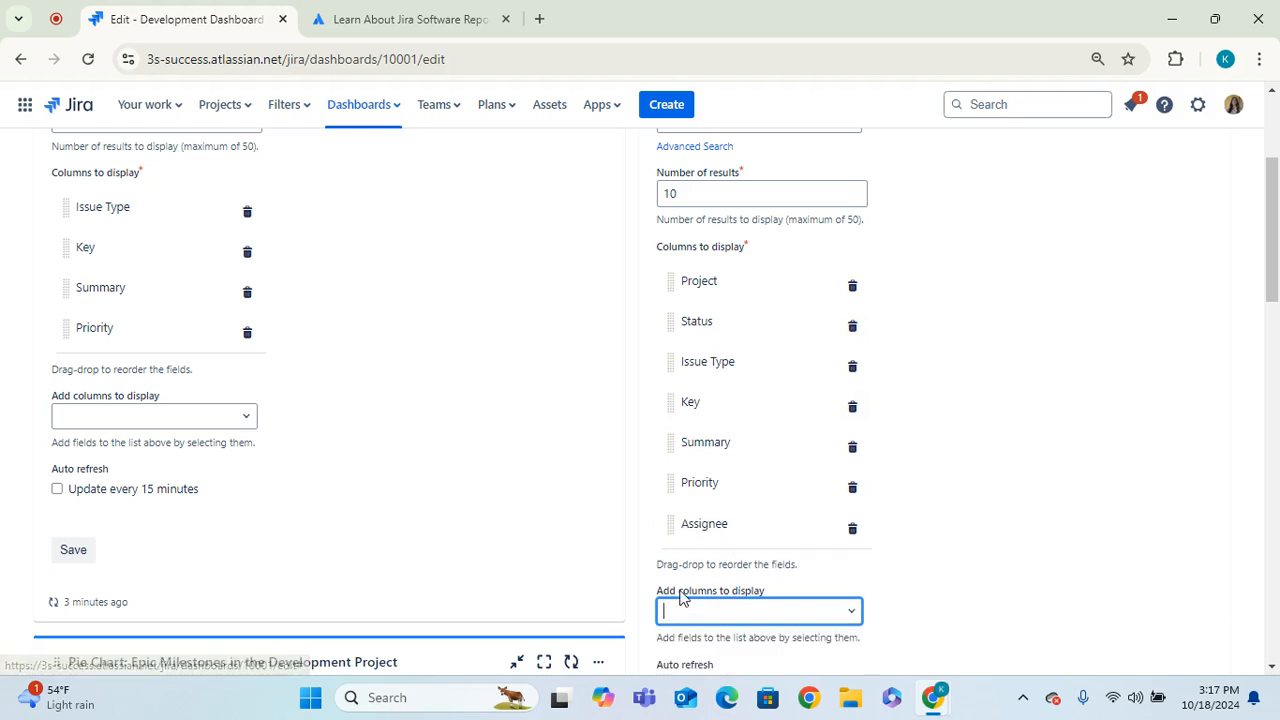
left_click_drag(668, 523, 676, 358)
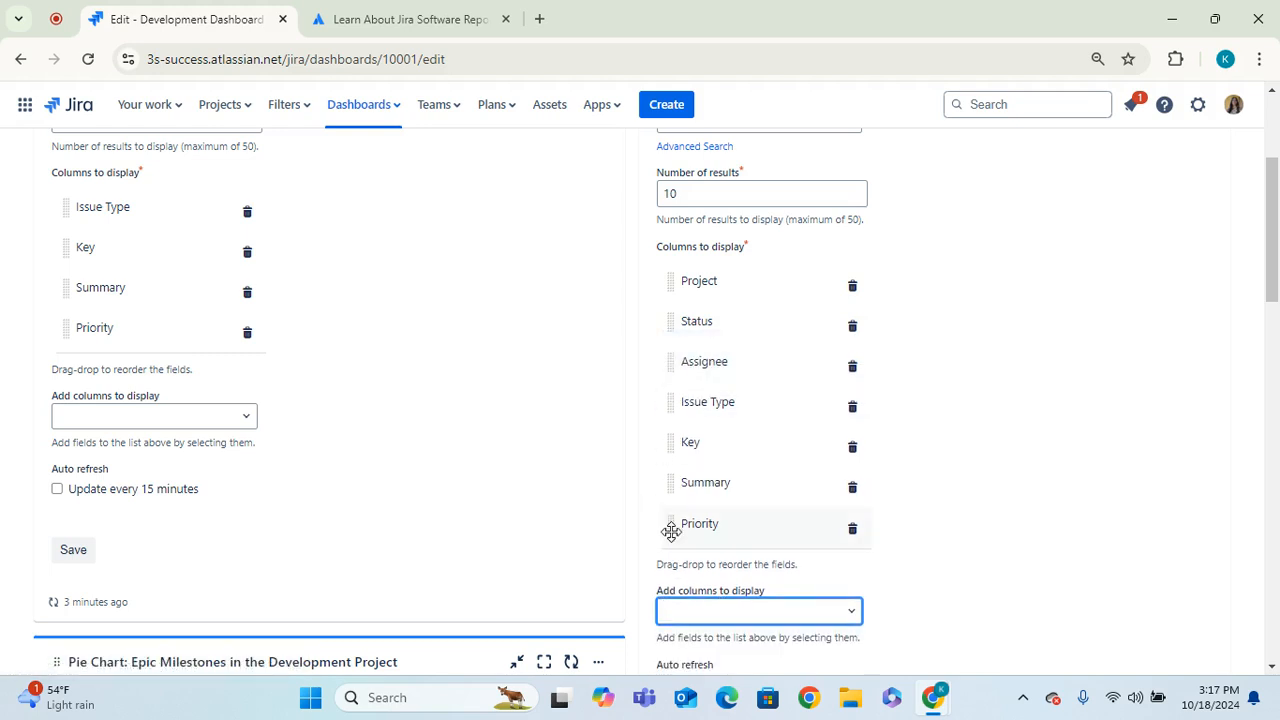
Reorder the Filter Results columns to Project, Issue Type, Key, Summary, Status, Priority, Assignee.
left_click_drag(672, 526, 673, 392)
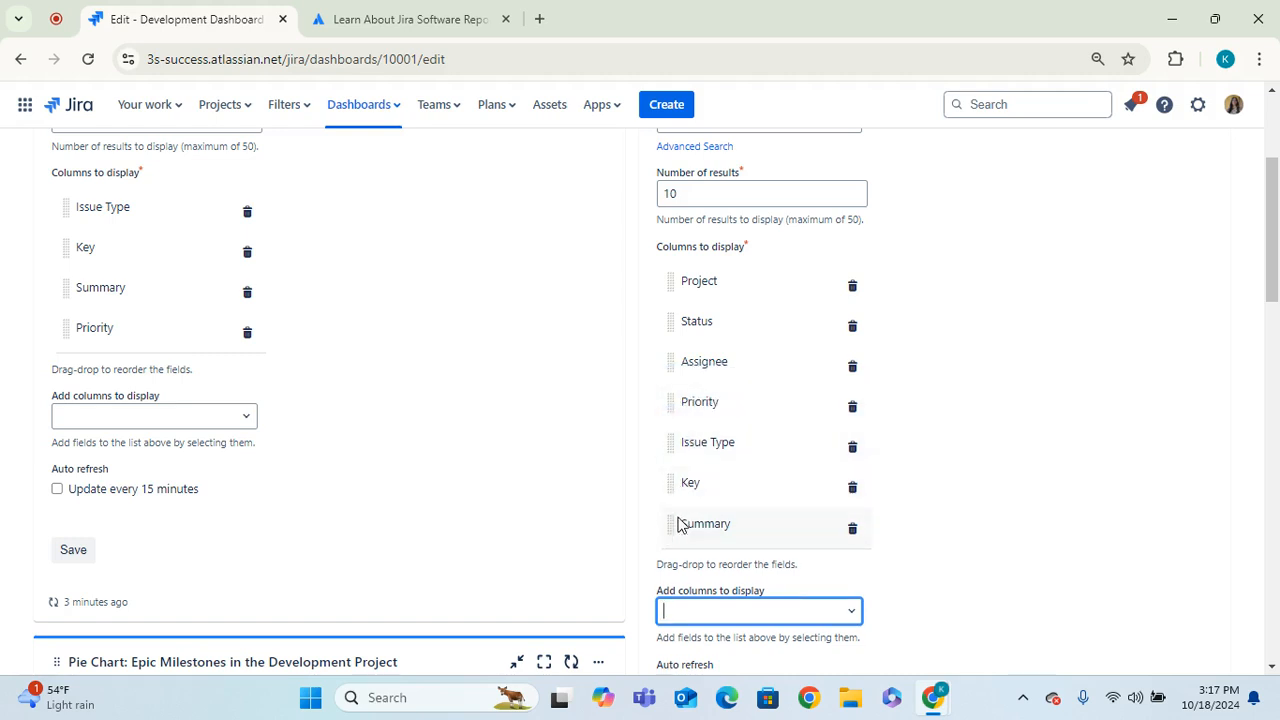
left_click_drag(671, 518, 673, 318)
left_click_drag(674, 483, 674, 326)
left_click_drag(677, 525, 702, 360)
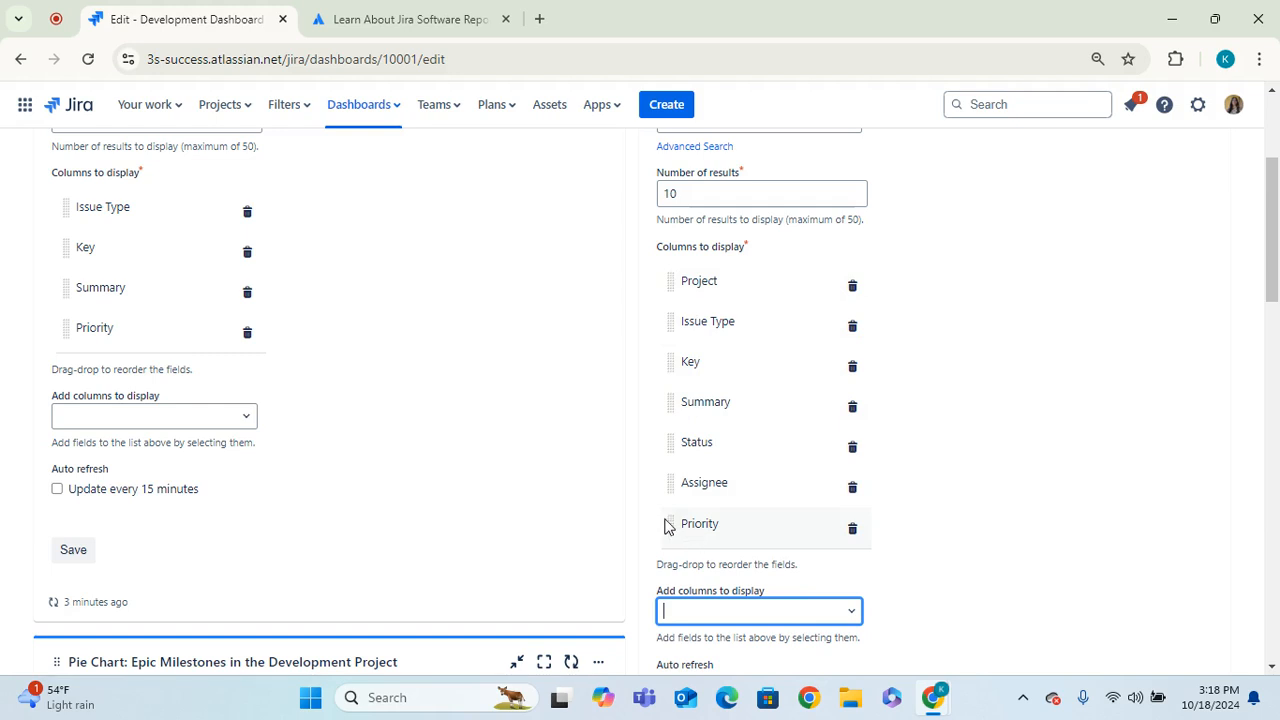
left_click_drag(674, 523, 704, 497)
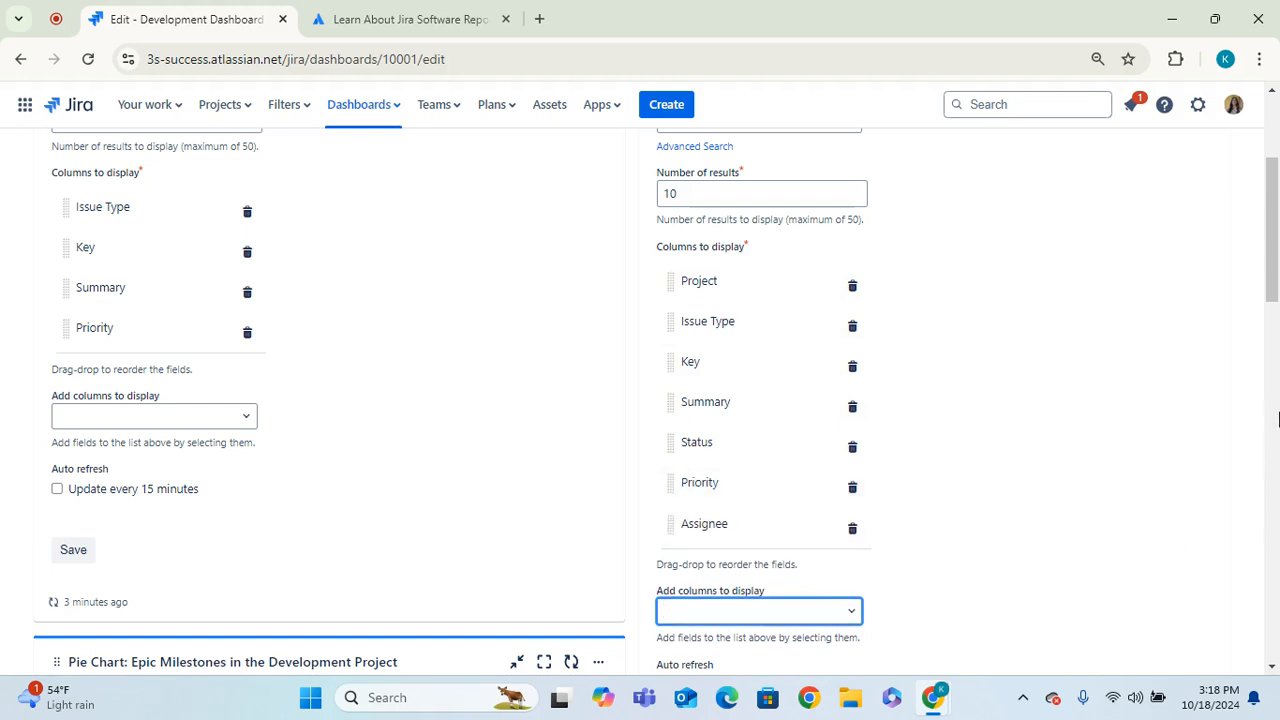
Enable auto refresh every 15 minutes for the Filter Results gadget and save its configuration.
left_click_drag(1274, 266, 1274, 340)
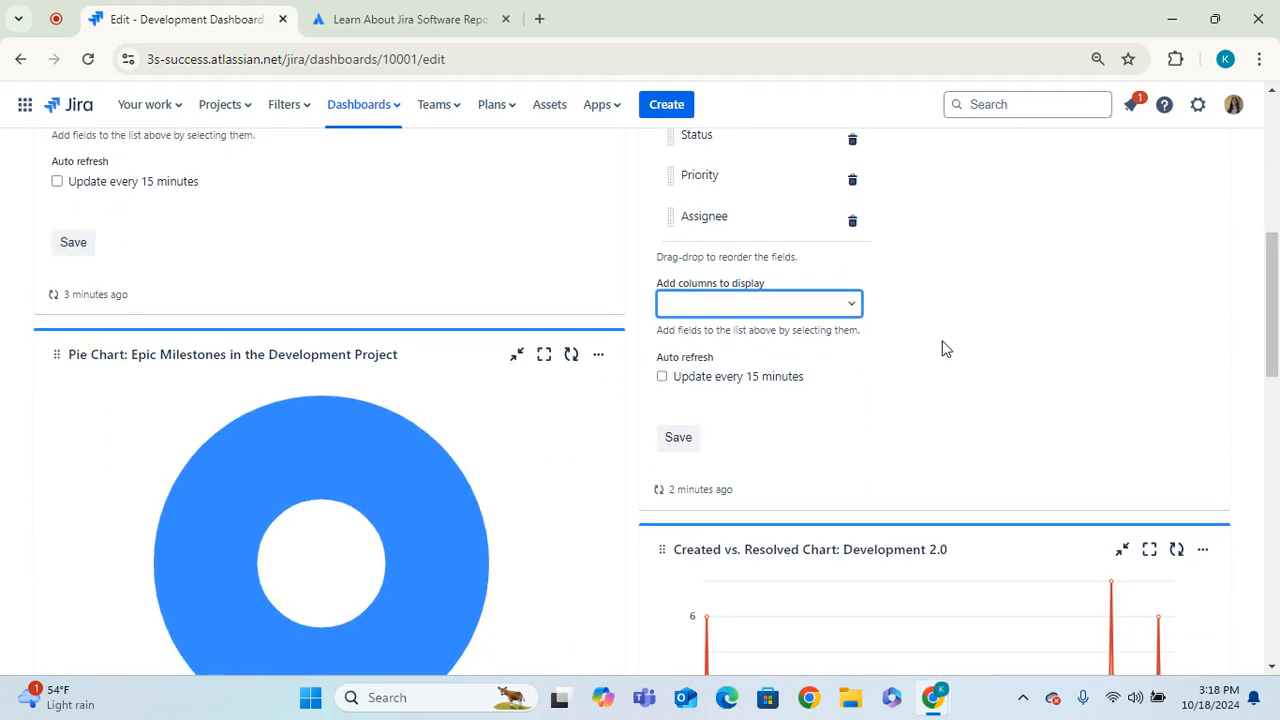
left_click(663, 380)
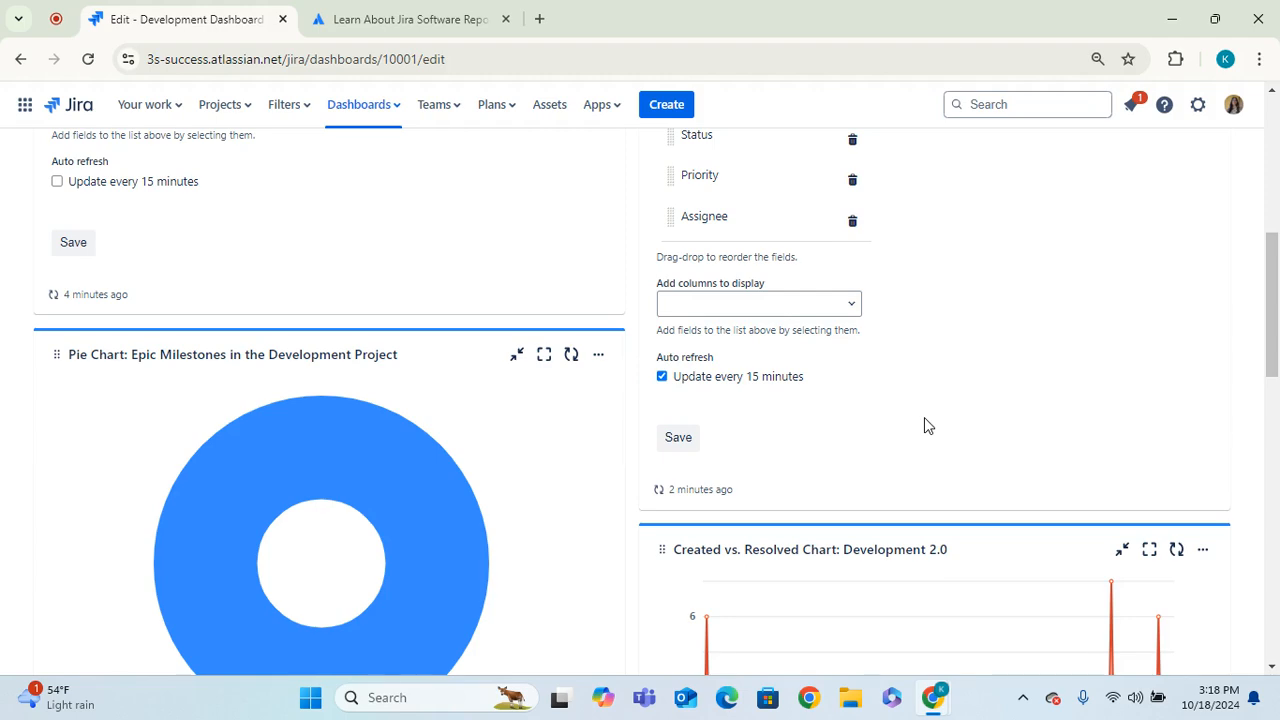
left_click_drag(1274, 365, 1263, 315)
left_click(679, 525)
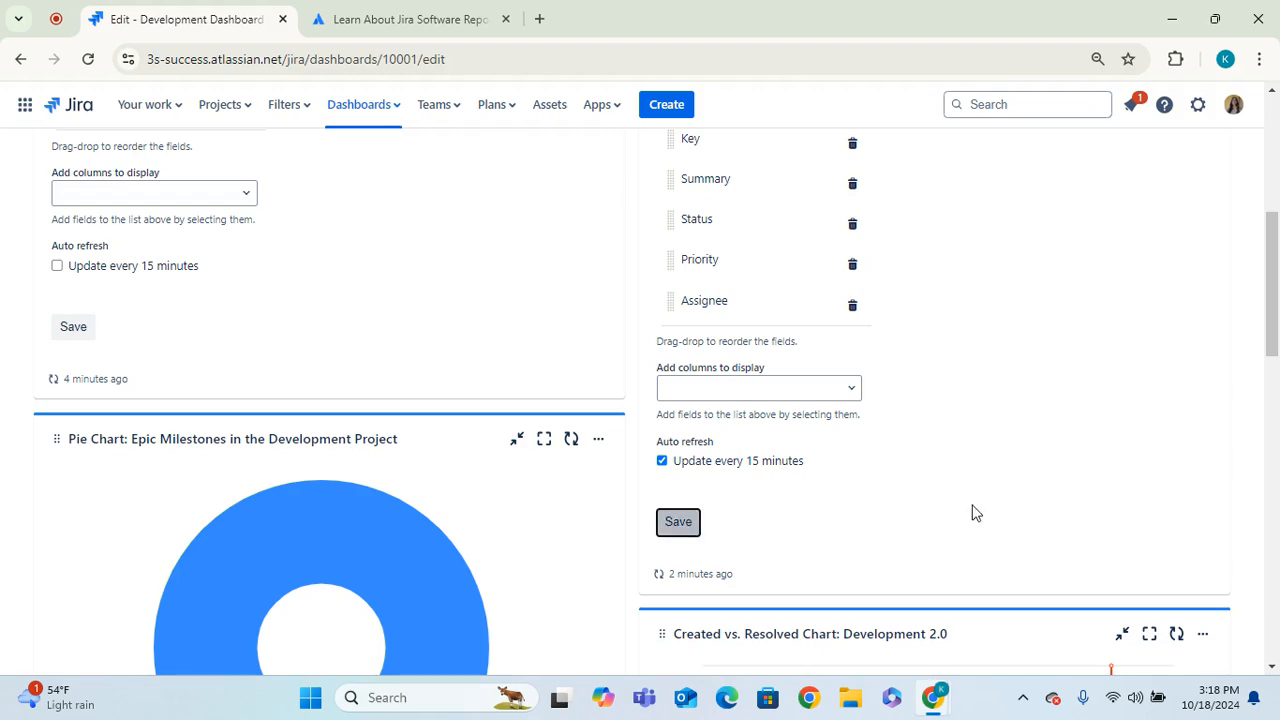
scroll(1277, 325, "up", 5)
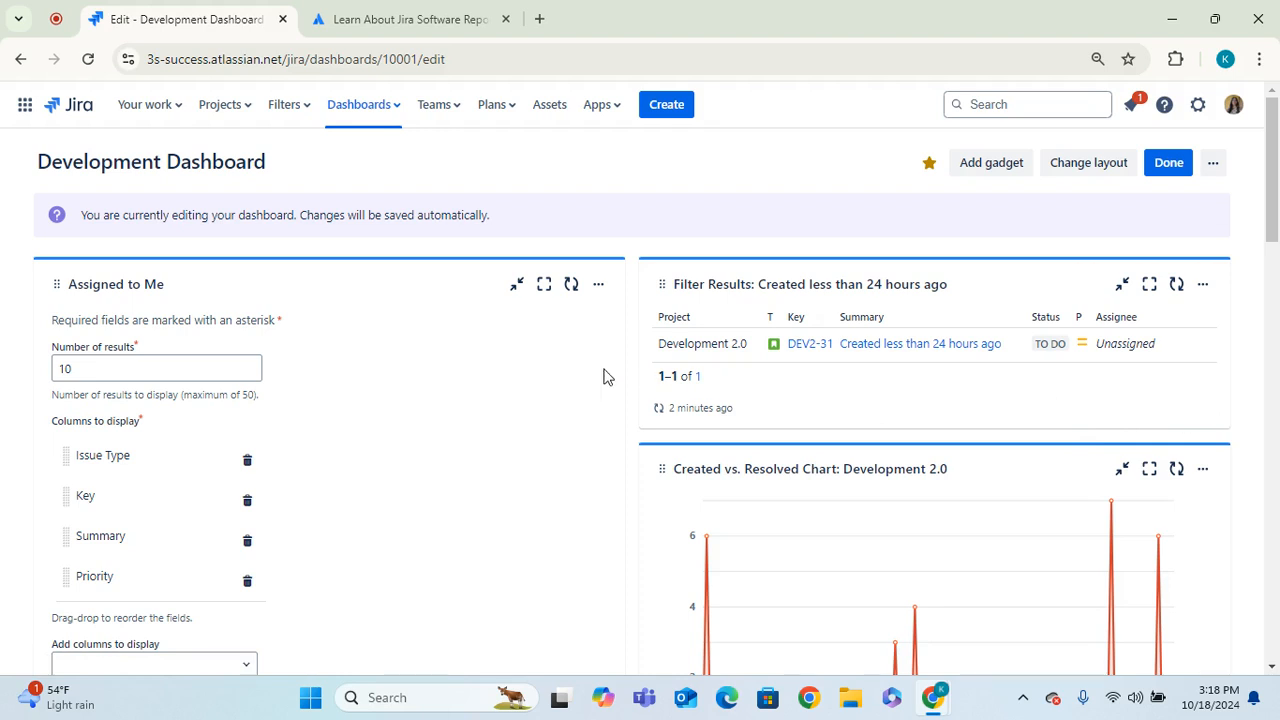
Open the Filter Results gadget's total-issues link in a new browser tab, view the issue list, and return to the dashboard.
right_click(698, 384)
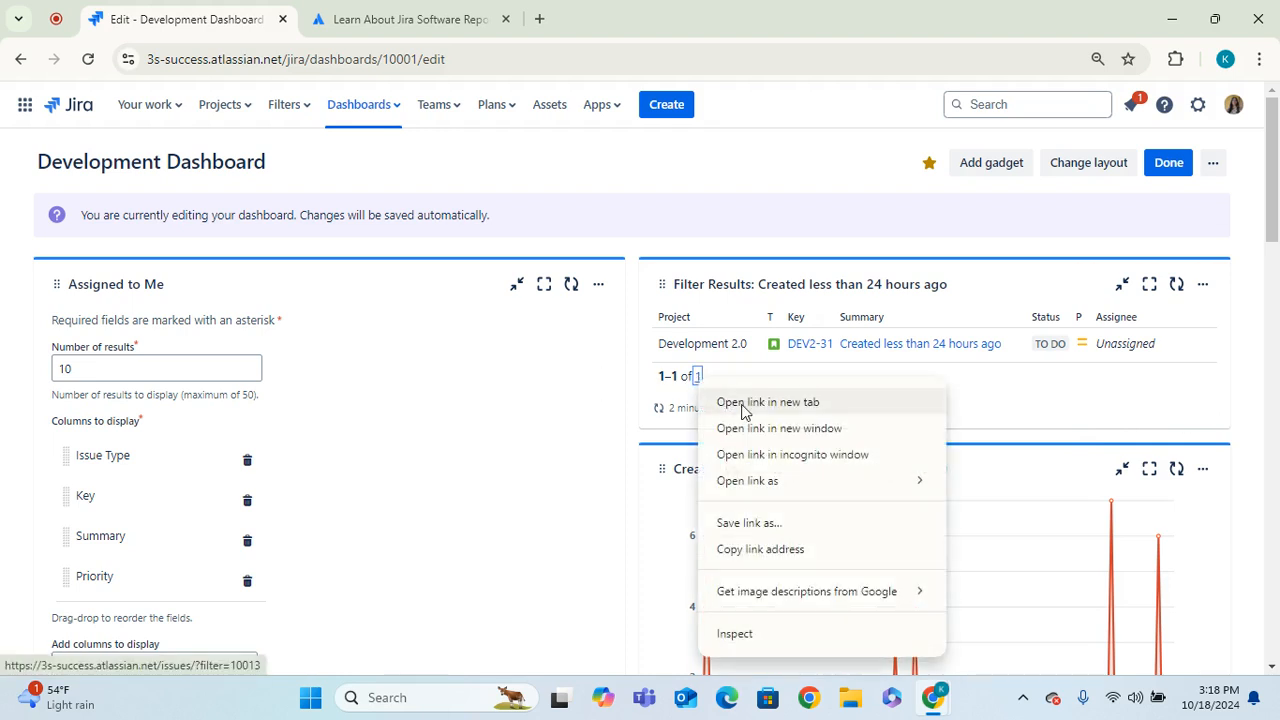
left_click(740, 404)
left_click(370, 25)
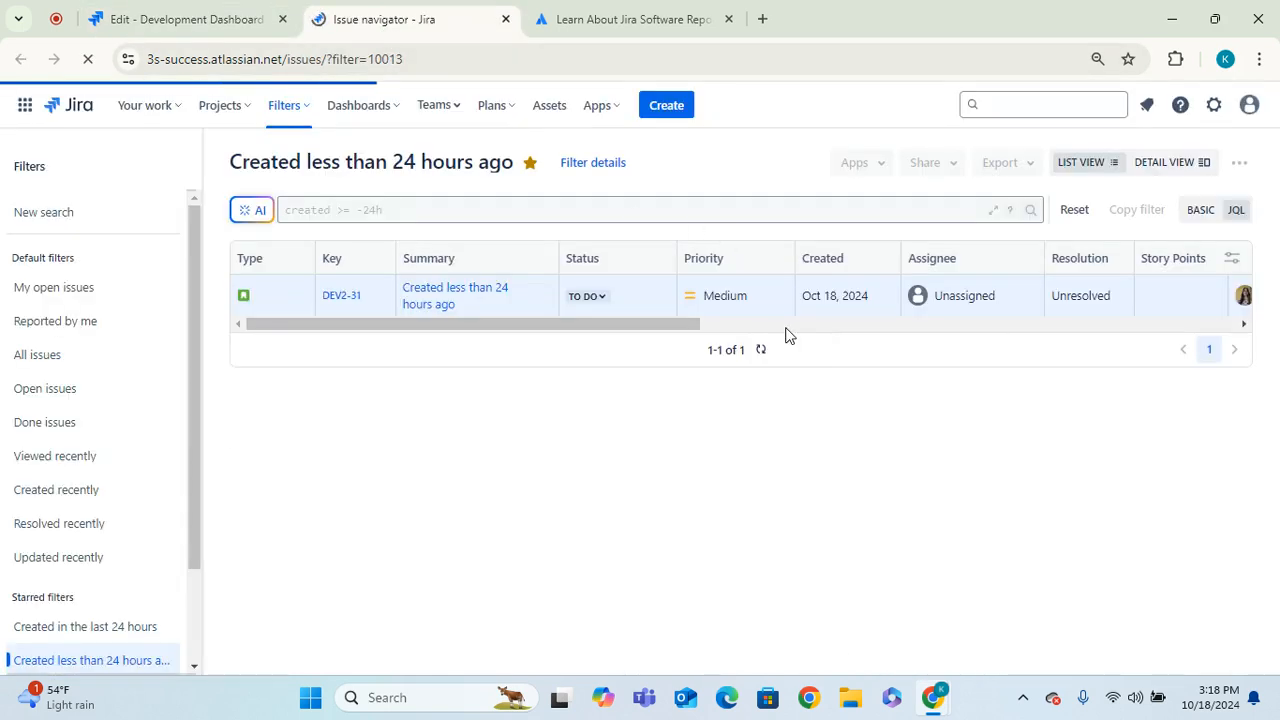
left_click(129, 8)
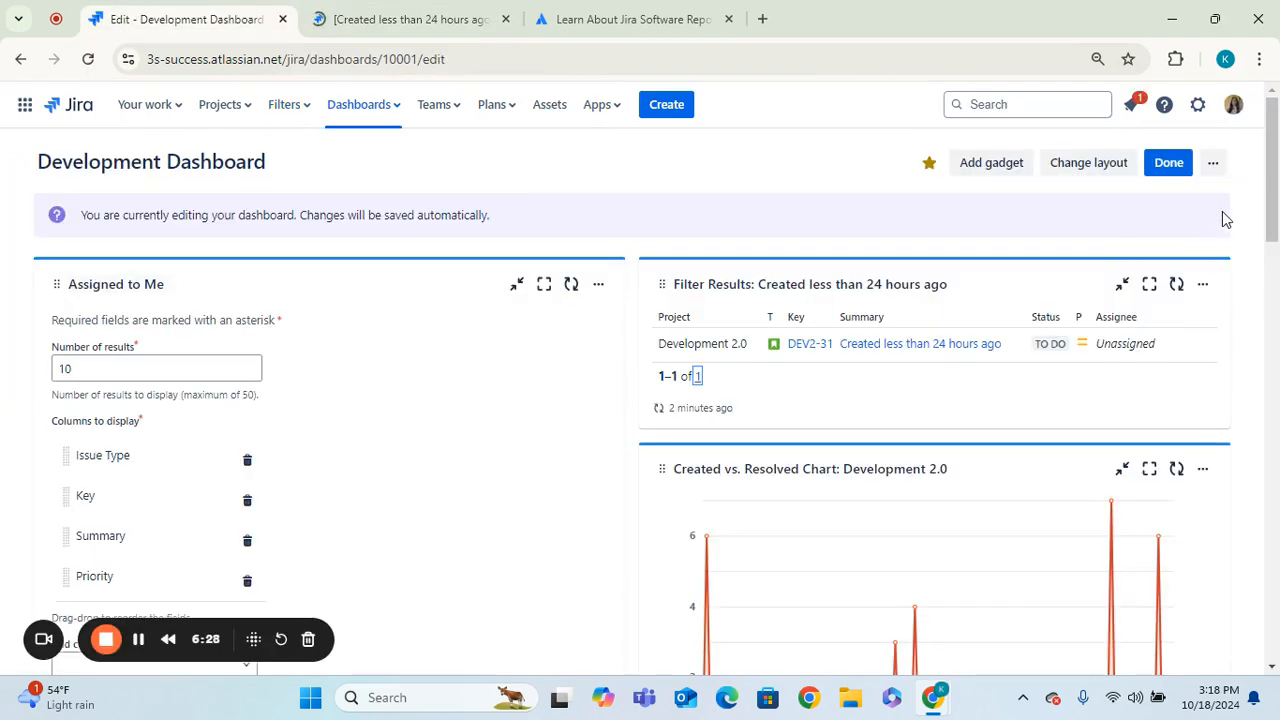
Set the Assigned to Me gadget's number of results to 5 and move Priority to the top of its columns.
scroll(1265, 225, "down", 1)
left_click_drag(1264, 222, 1258, 218)
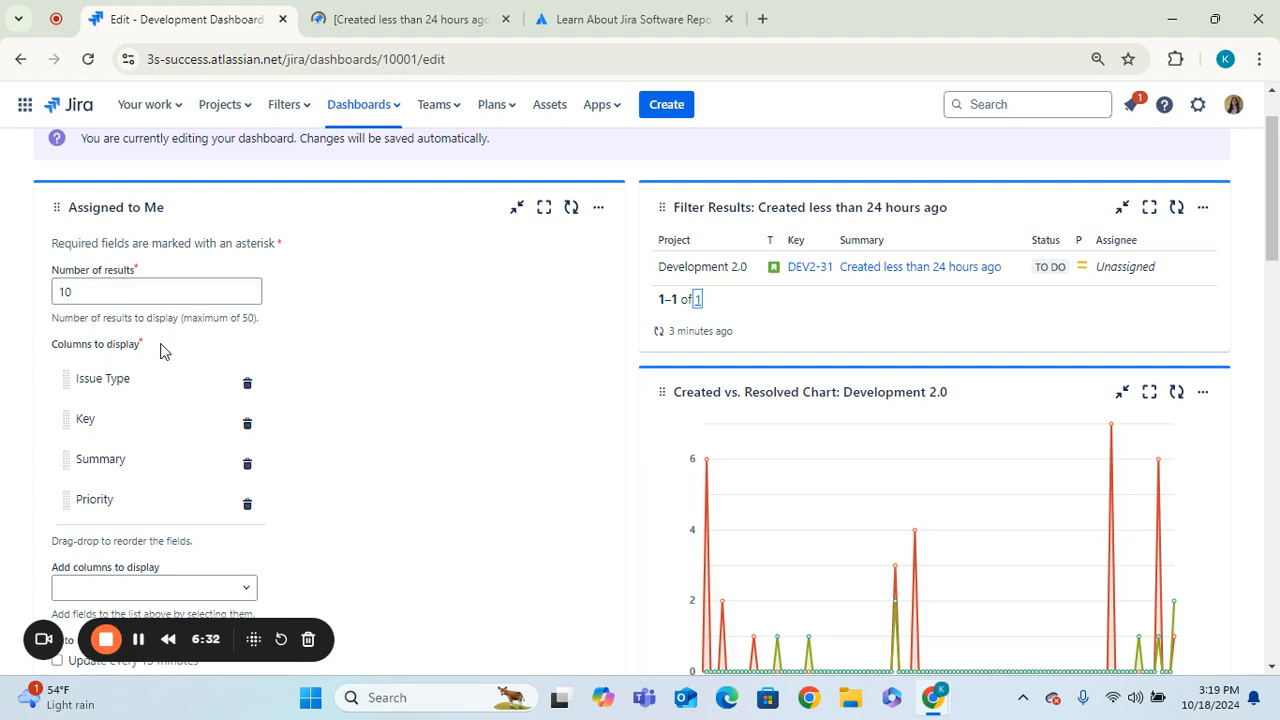
left_click_drag(90, 290, 40, 292)
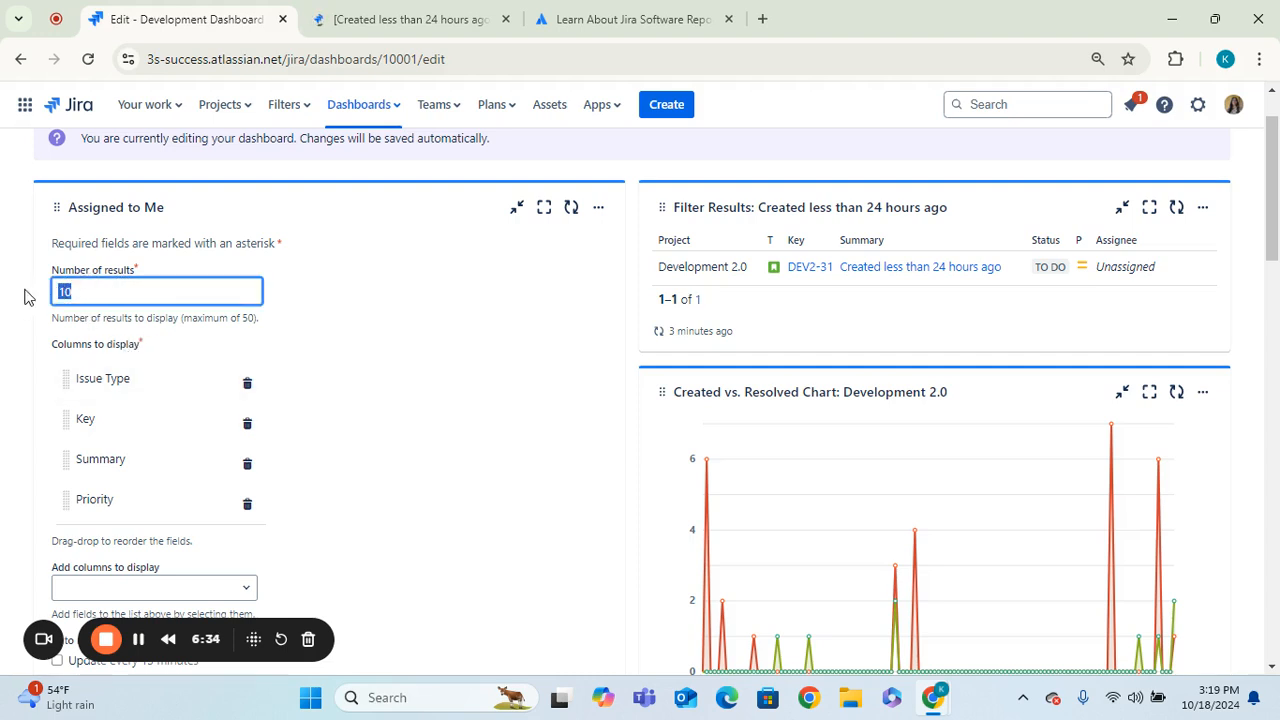
type("5")
left_click(385, 402)
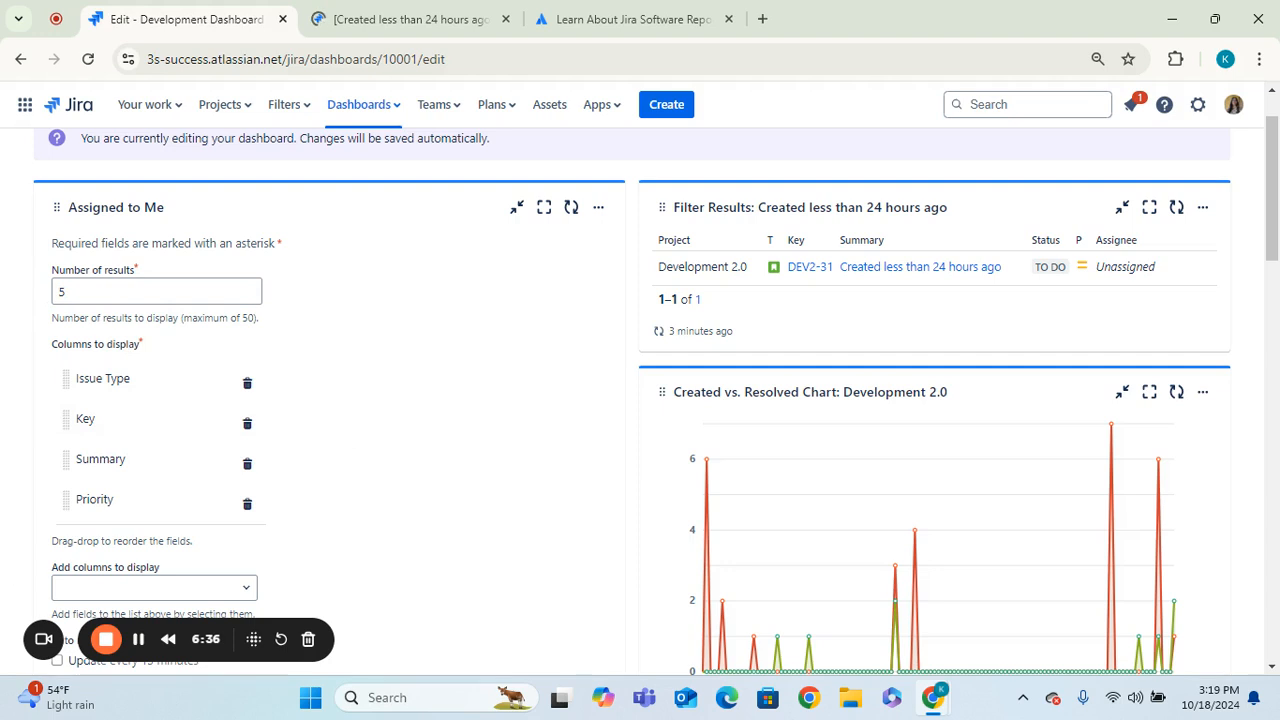
left_click_drag(65, 500, 82, 381)
Add the Status column to the Assigned to Me gadget.
left_click(96, 587)
type("s")
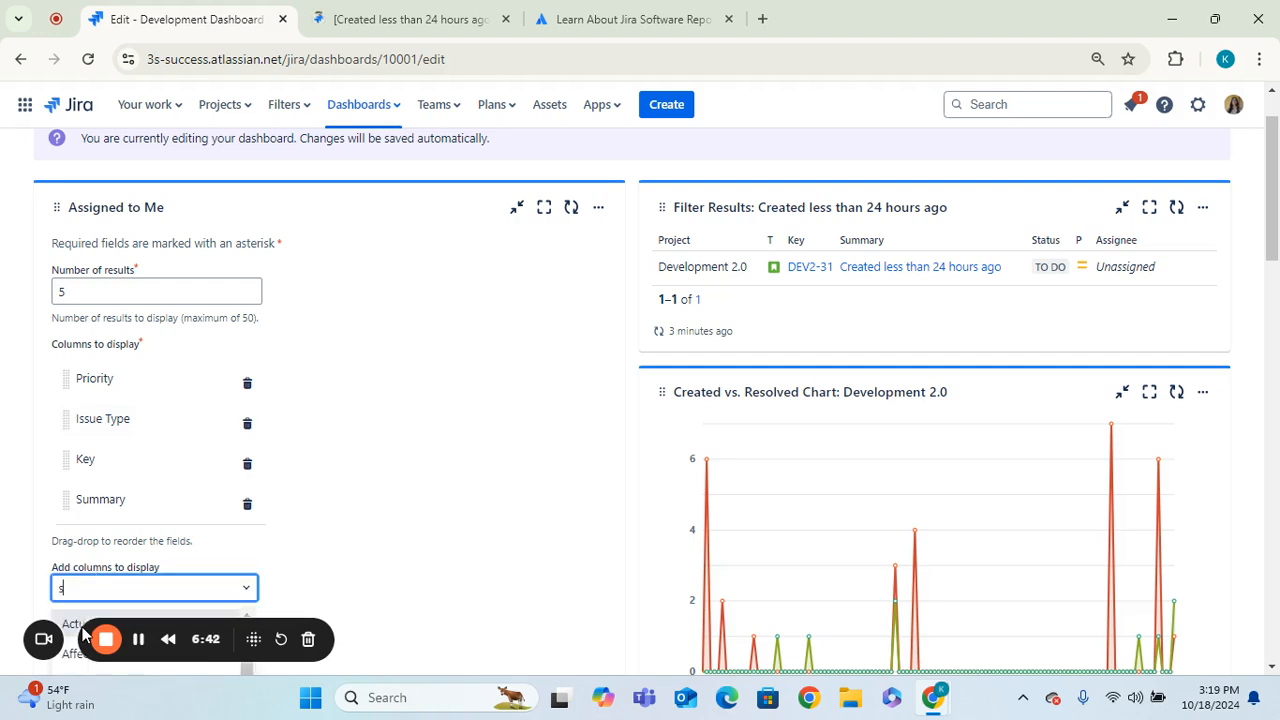
type("tat")
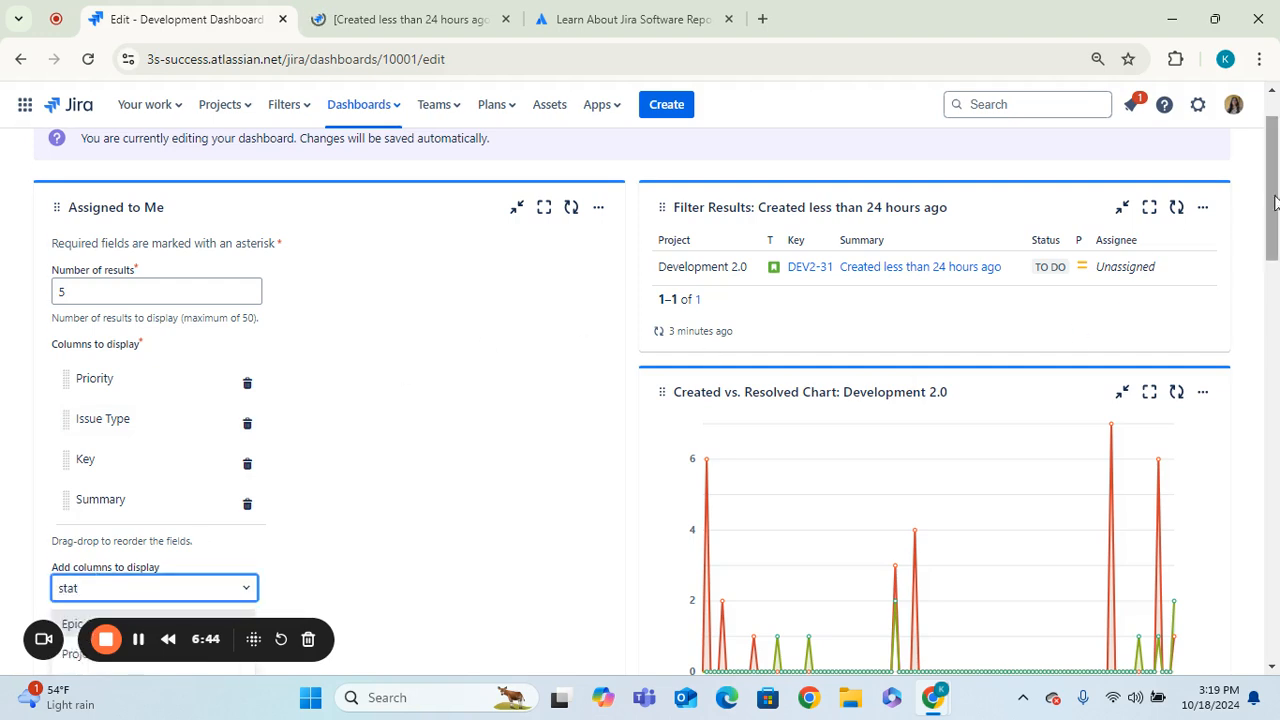
scroll(1017, 357, "down", 3)
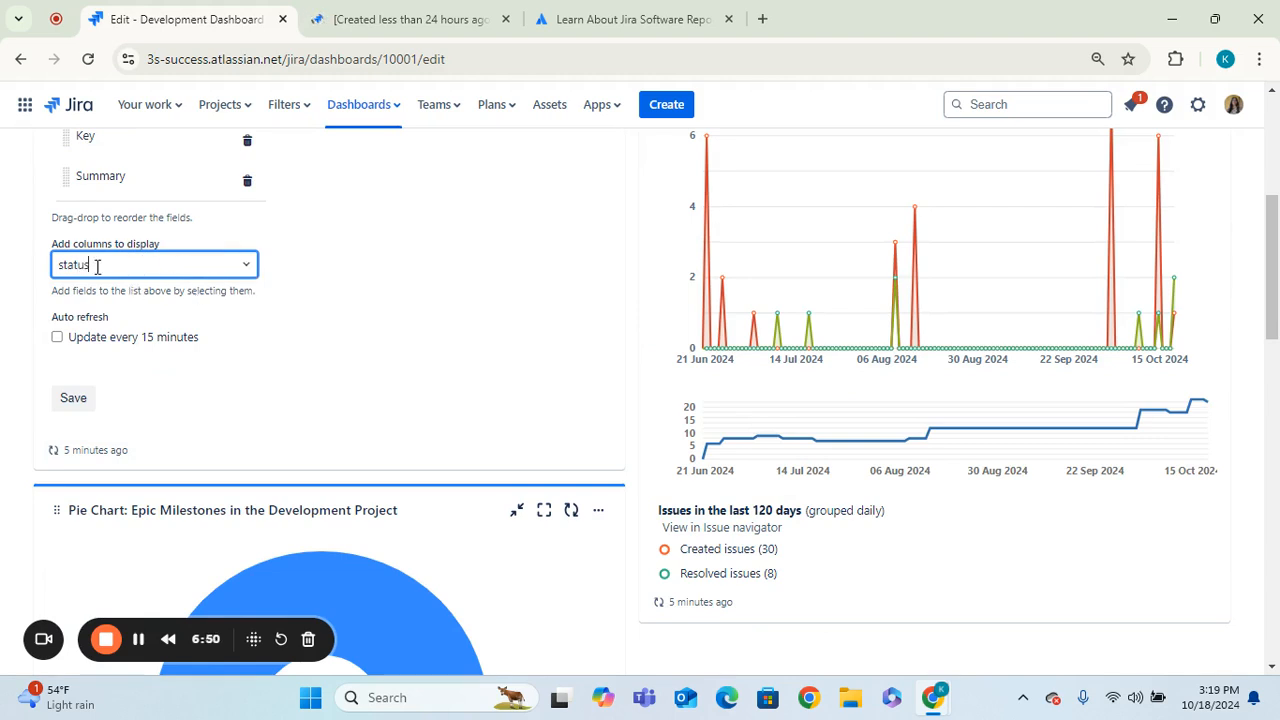
left_click_drag(97, 266, 46, 263)
key("BackSpace")
type("Stat")
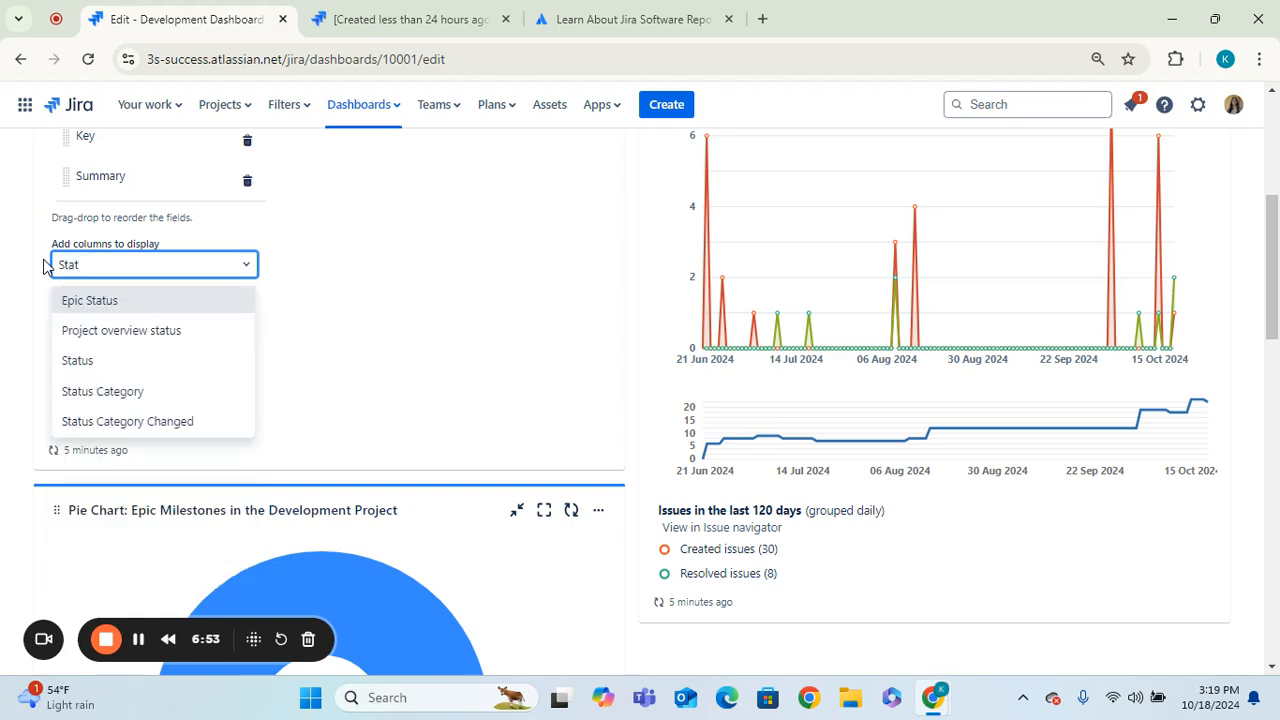
left_click(86, 362)
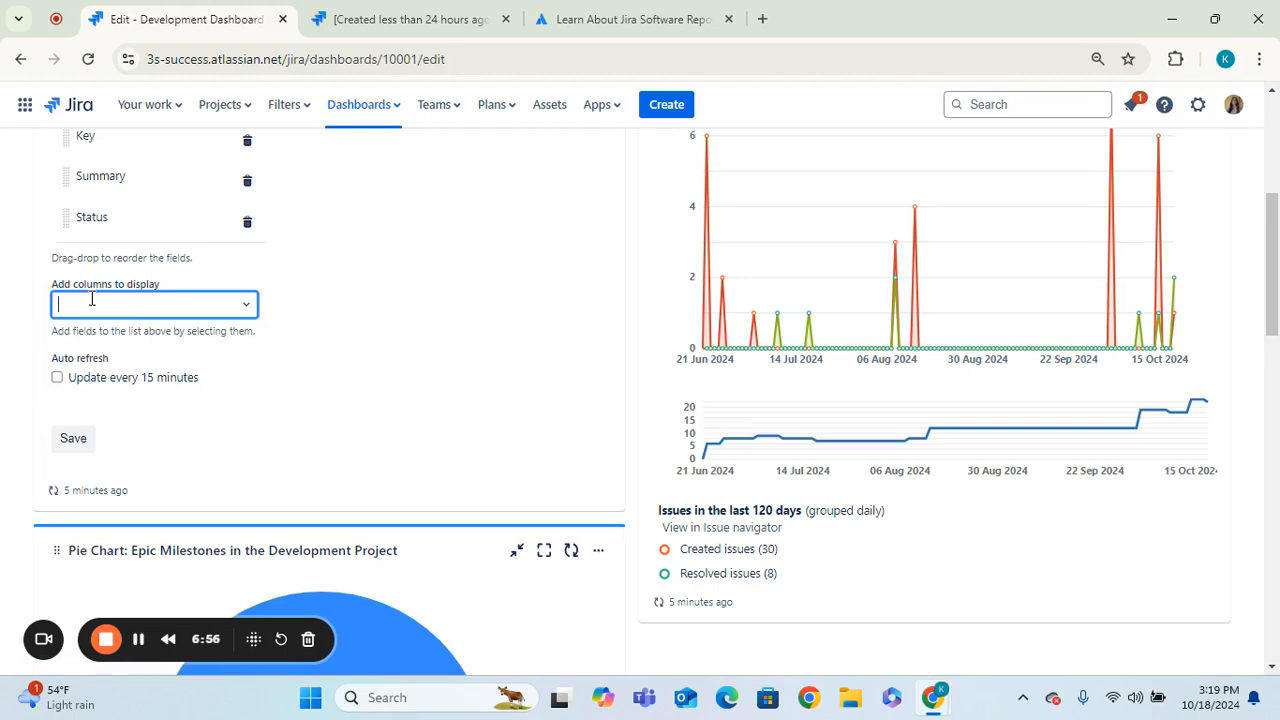
Add the Project column to the Assigned to Me gadget and move it to the top of the list, above Priority.
type("Proj")
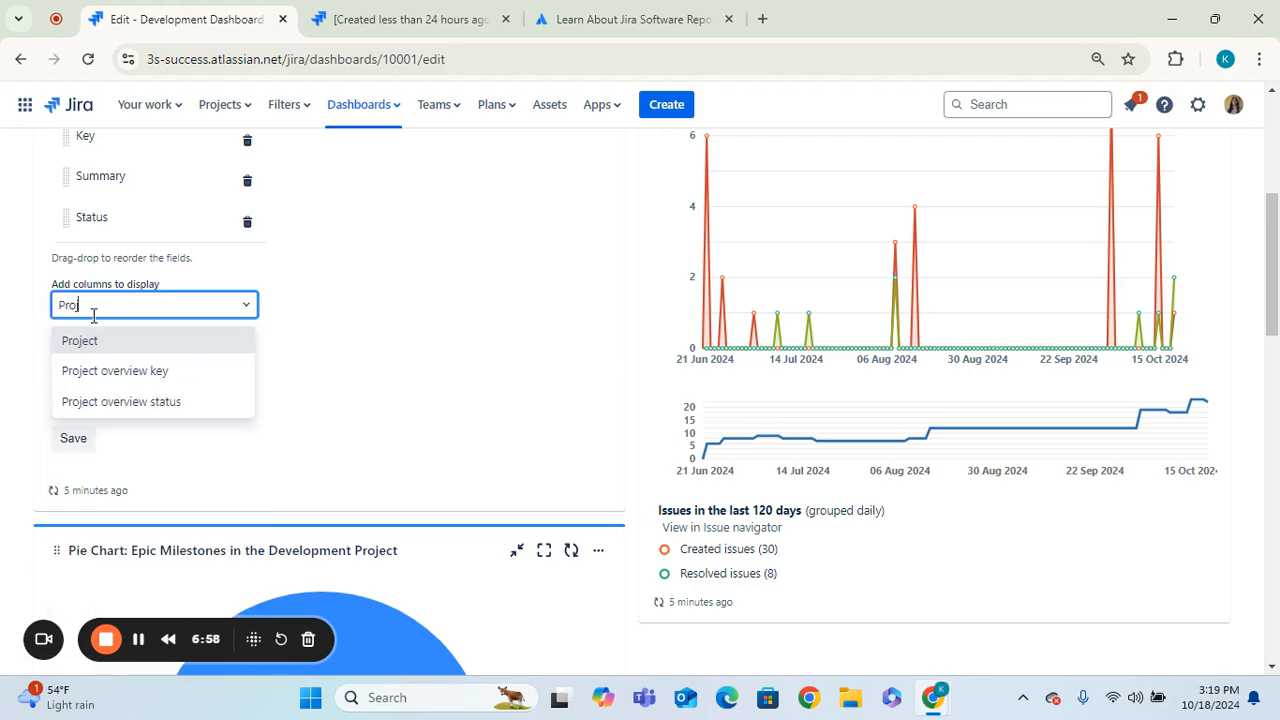
left_click(98, 341)
scroll(1275, 250, "up", 2)
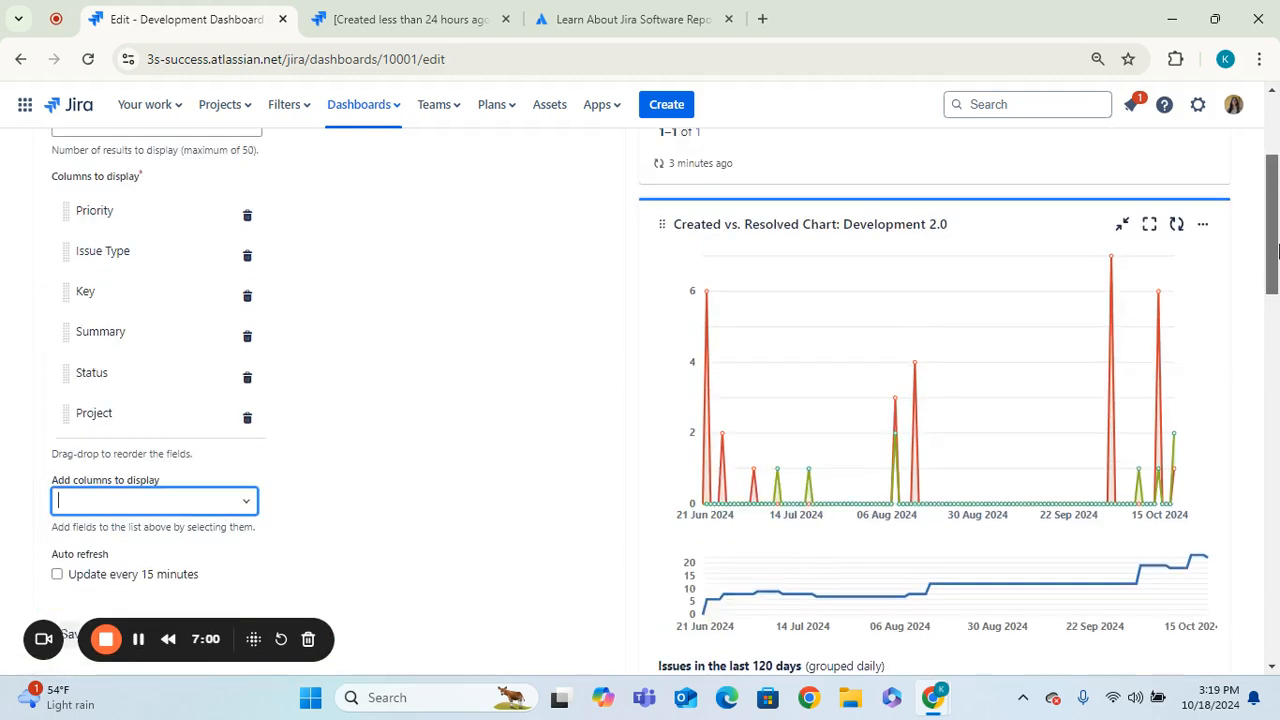
scroll(1275, 250, "up", 2)
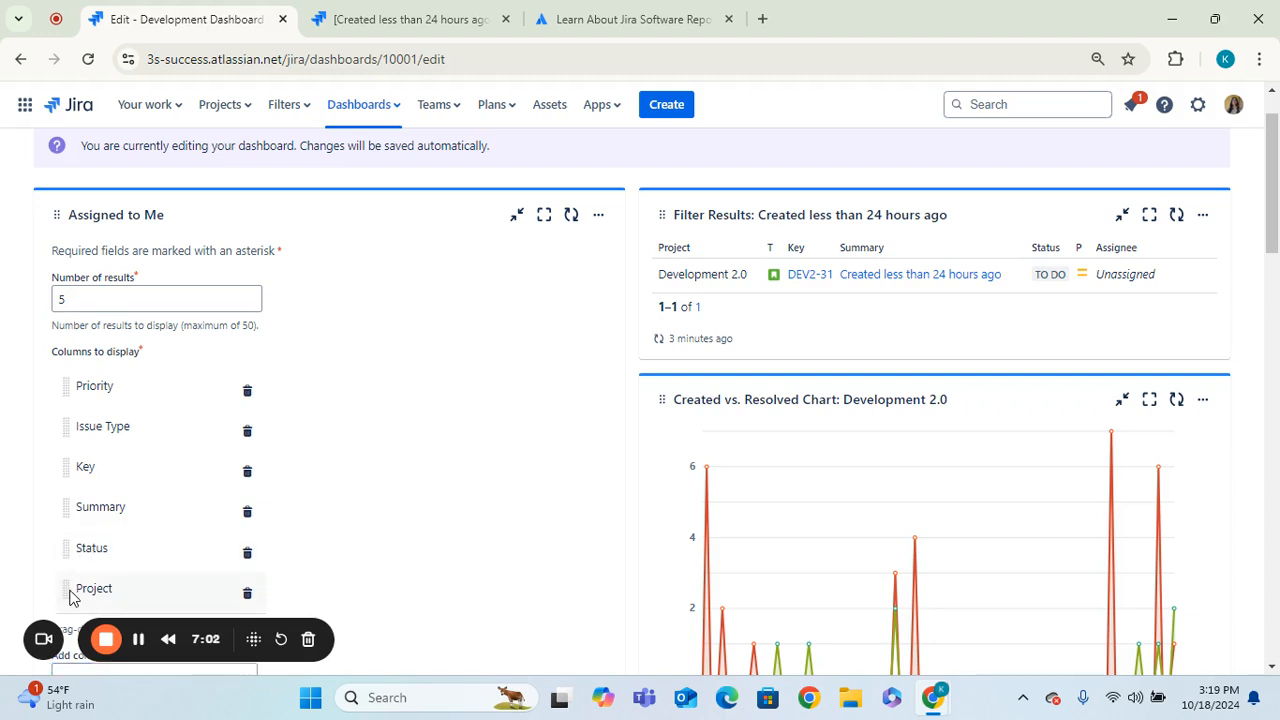
left_click_drag(136, 354, 118, 385)
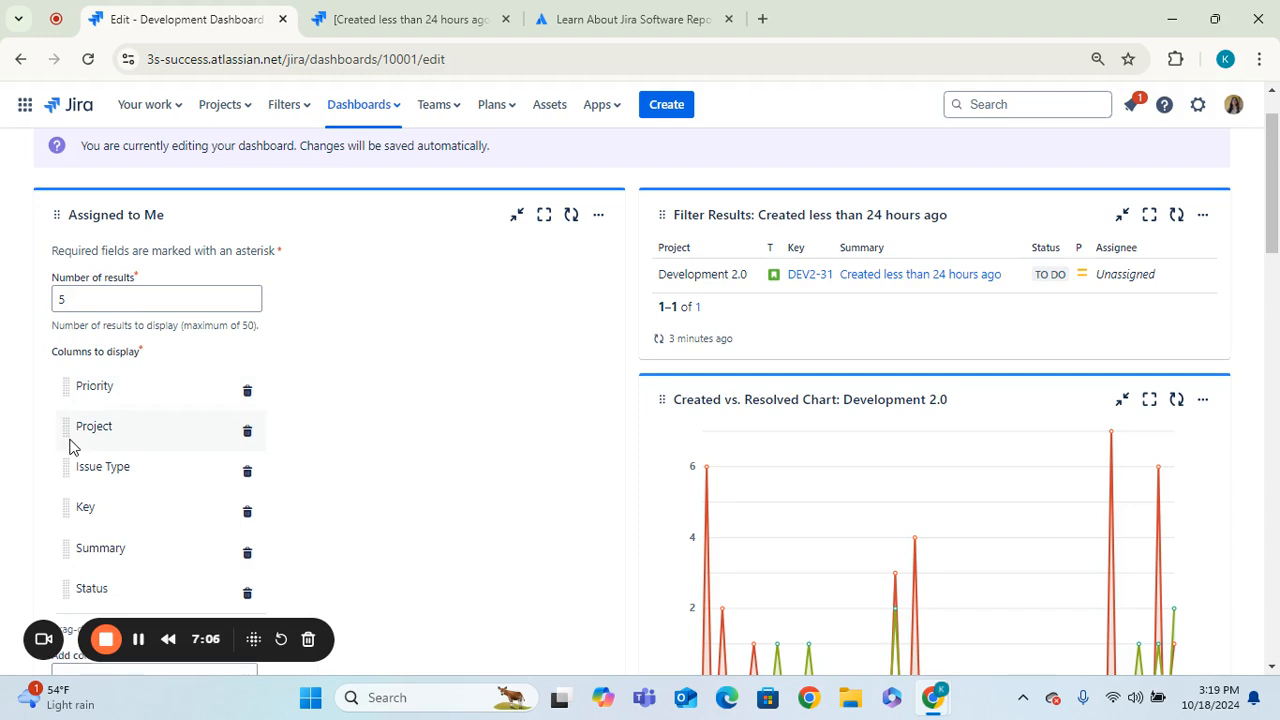
mouse_move(73, 434)
left_mouse_down()
mouse_move(74, 357)
mouse_move(69, 449)
mouse_move(80, 434)
left_mouse_up()
Add the Due date column to the end of the Assigned to Me gadget's column list.
scroll(1266, 190, "down", 4)
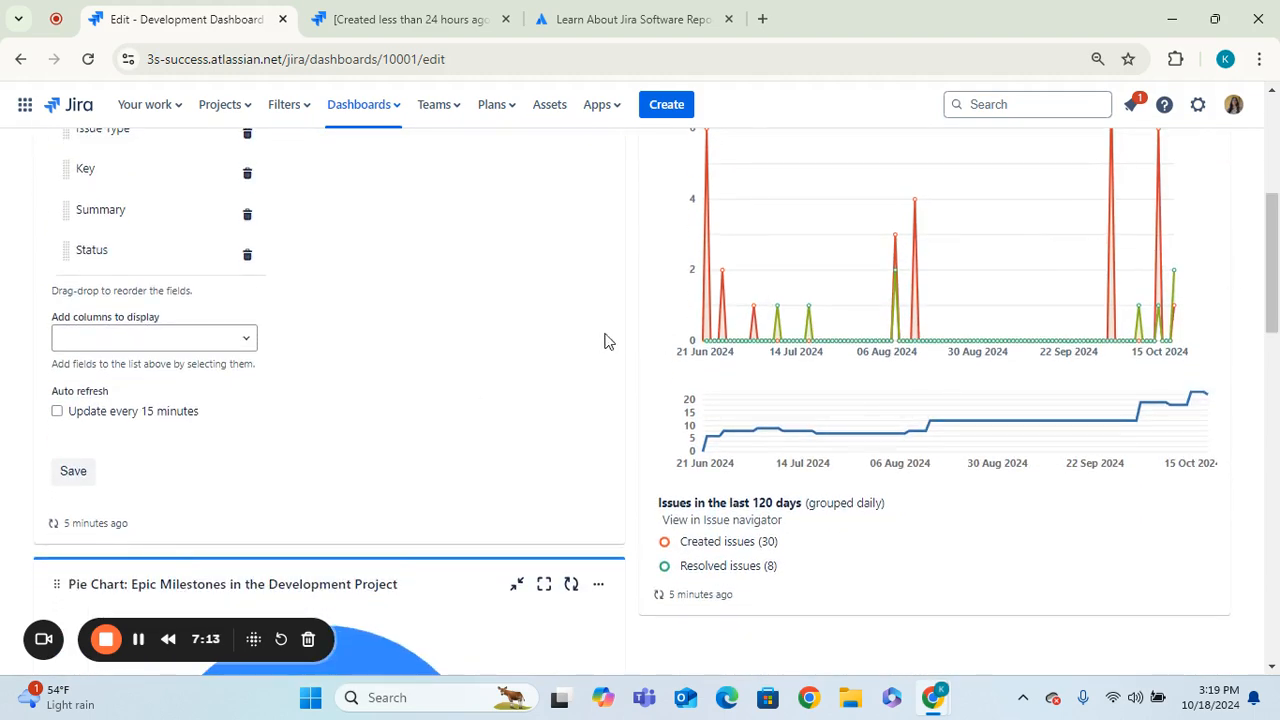
left_click(101, 338)
type("due")
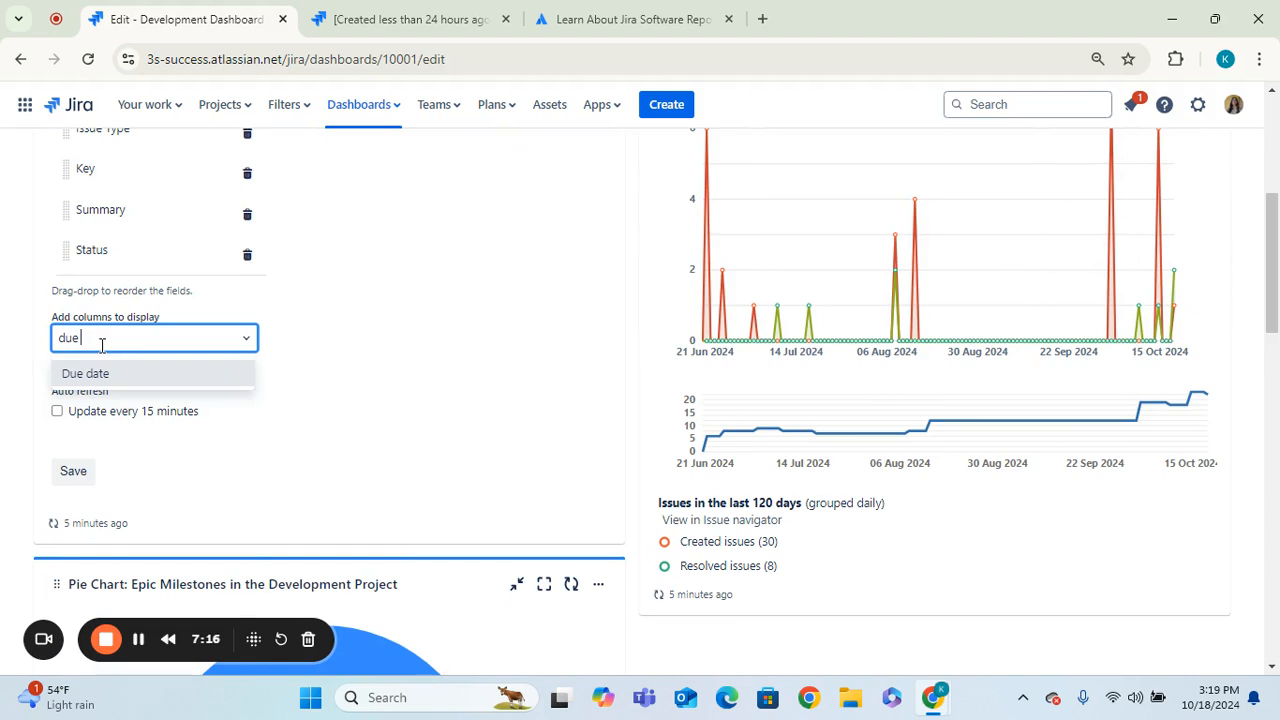
left_click(103, 374)
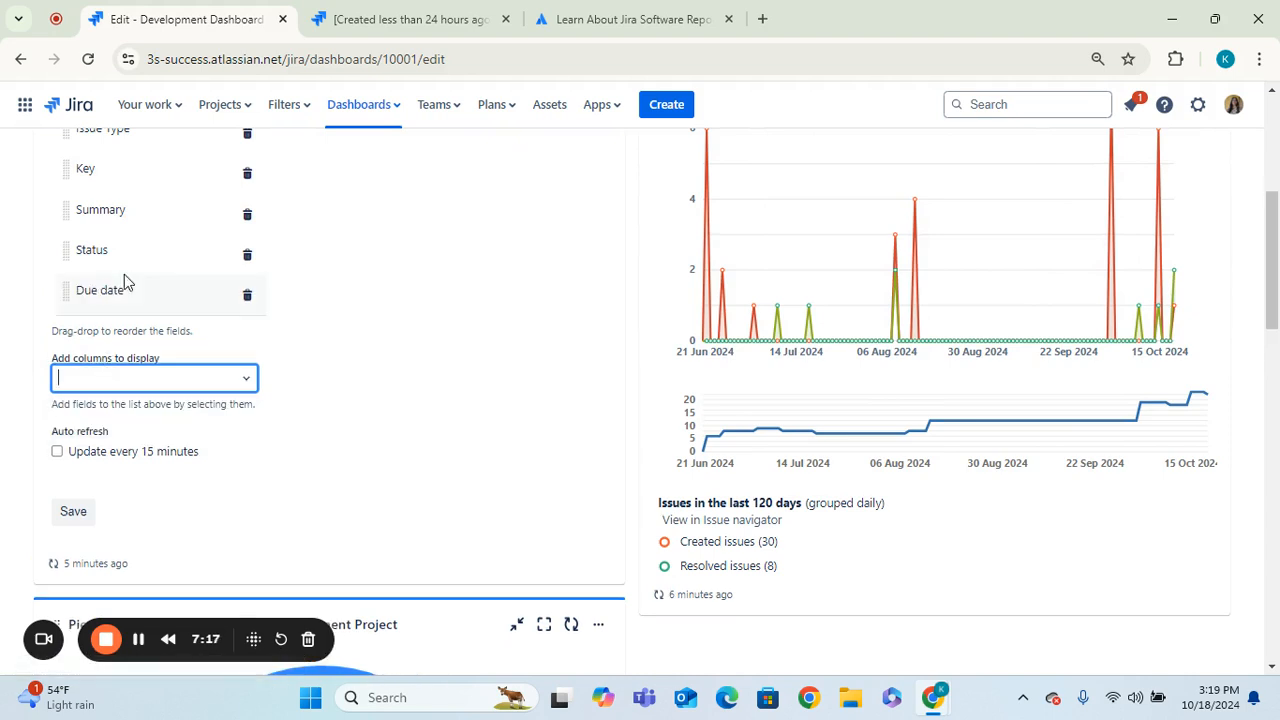
Enable auto refresh every 15 minutes for the Assigned to Me gadget and save its configuration.
left_click(59, 454)
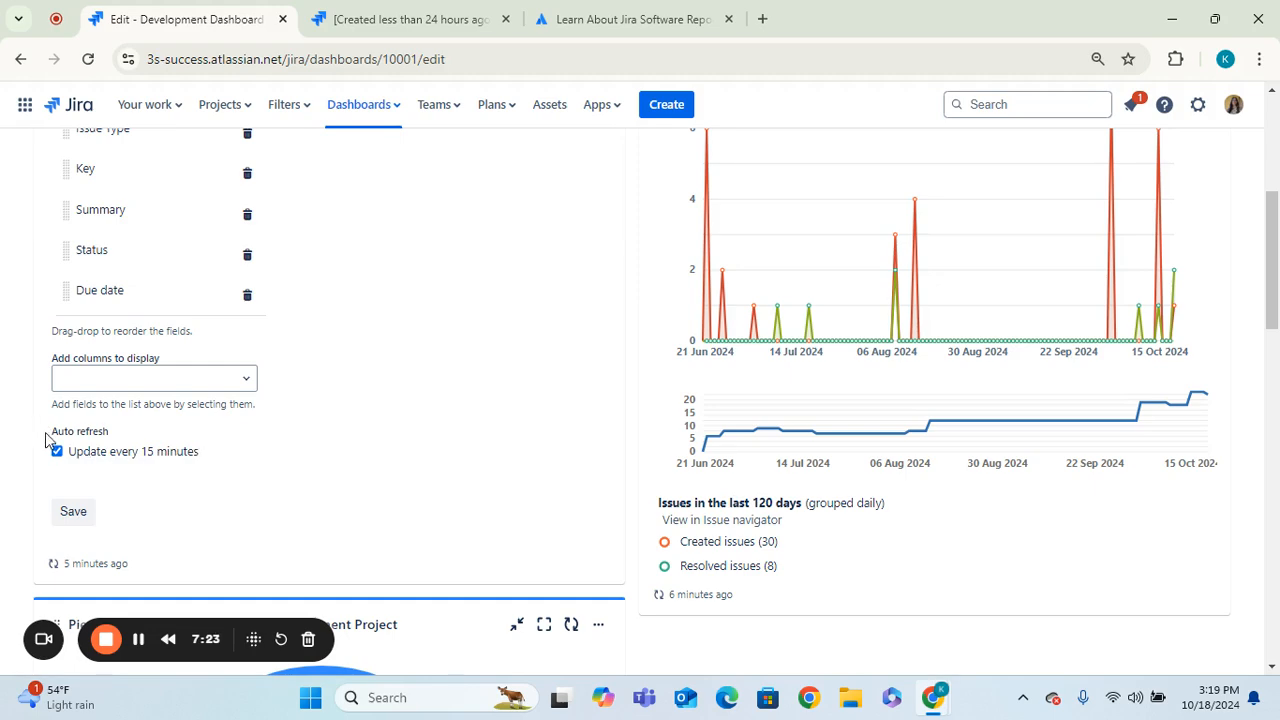
left_click(88, 515)
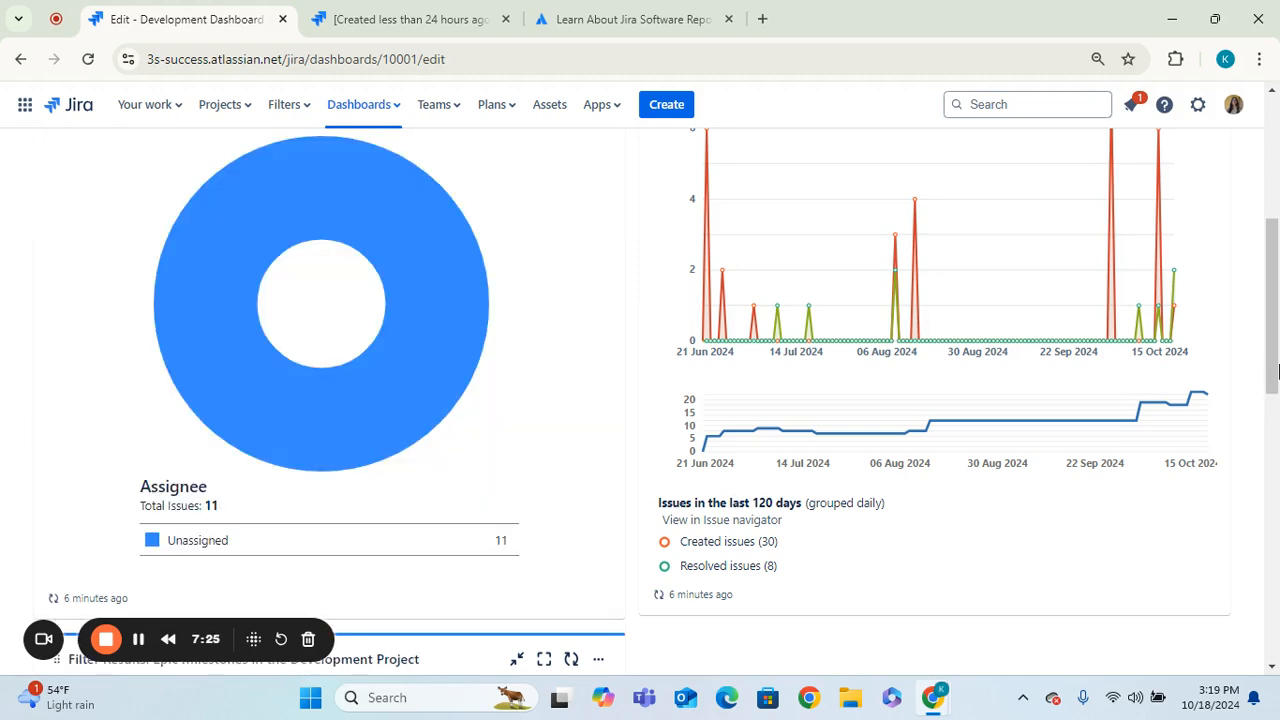
scroll(1272, 367, "up", 6)
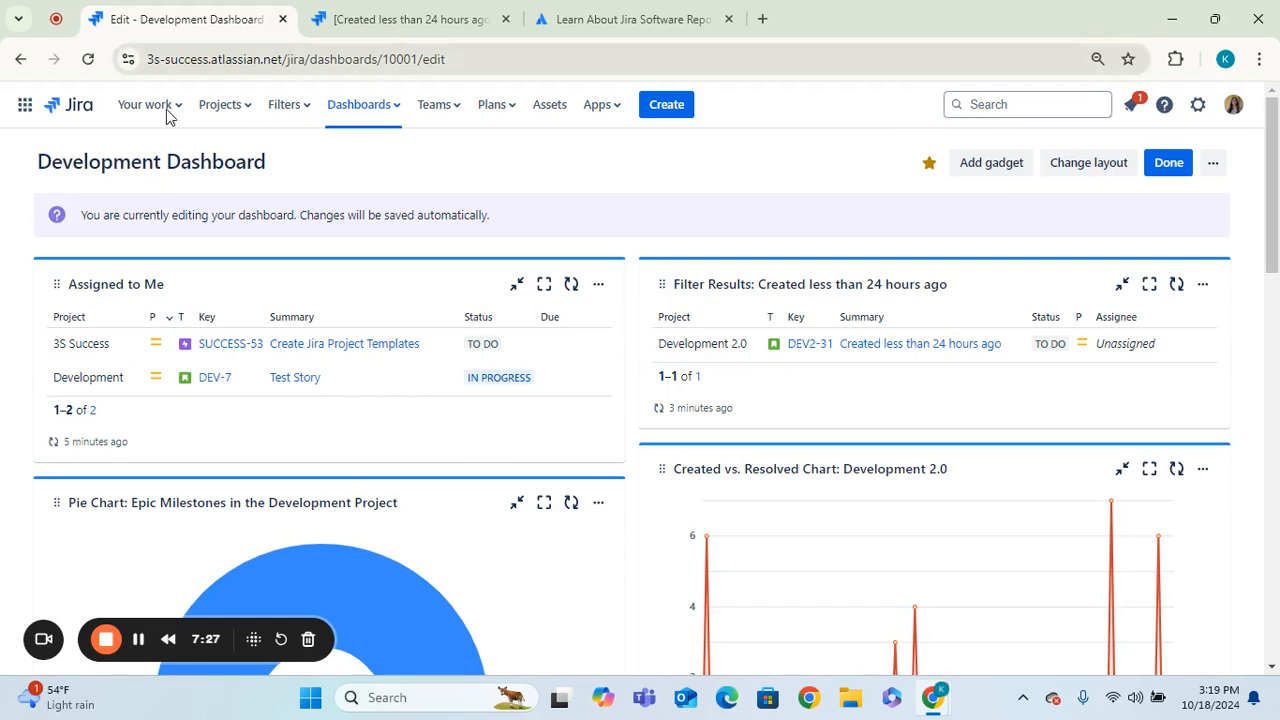
Look over the dashboard's gadgets, including the issue link of Assigned to Me and the refresh times.
scroll(78, 277, "down", 1)
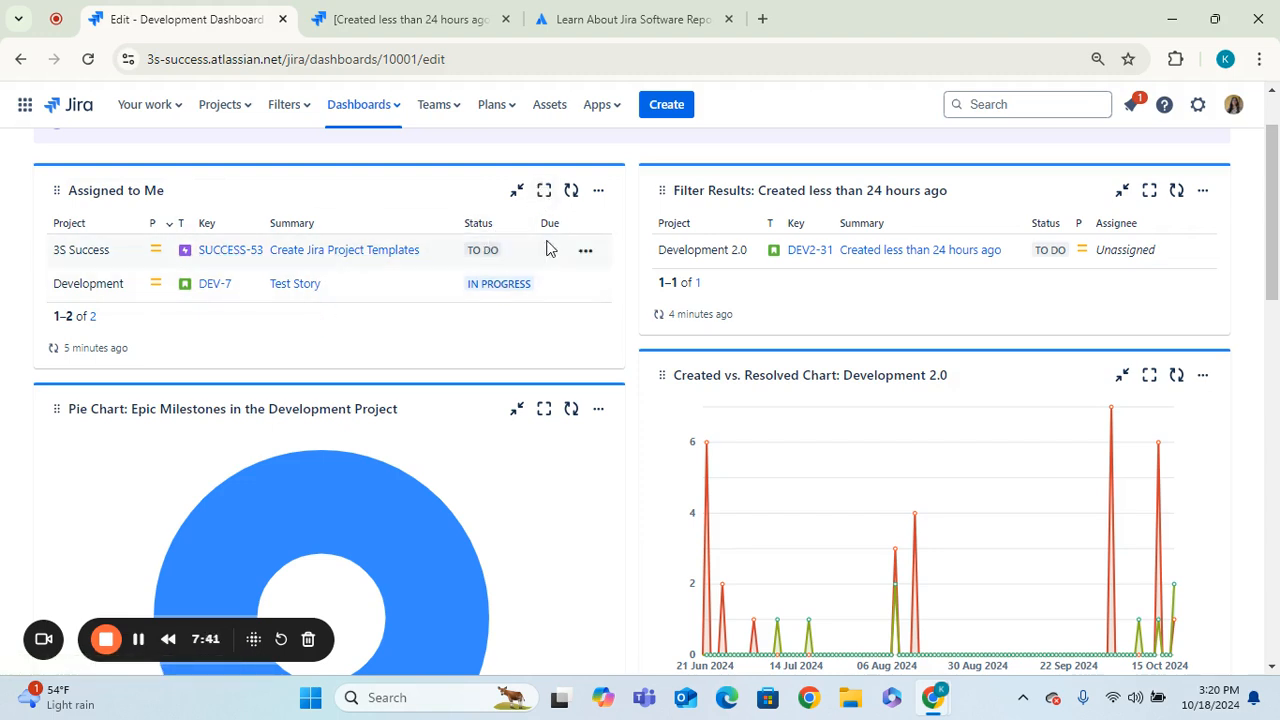
right_click(94, 318)
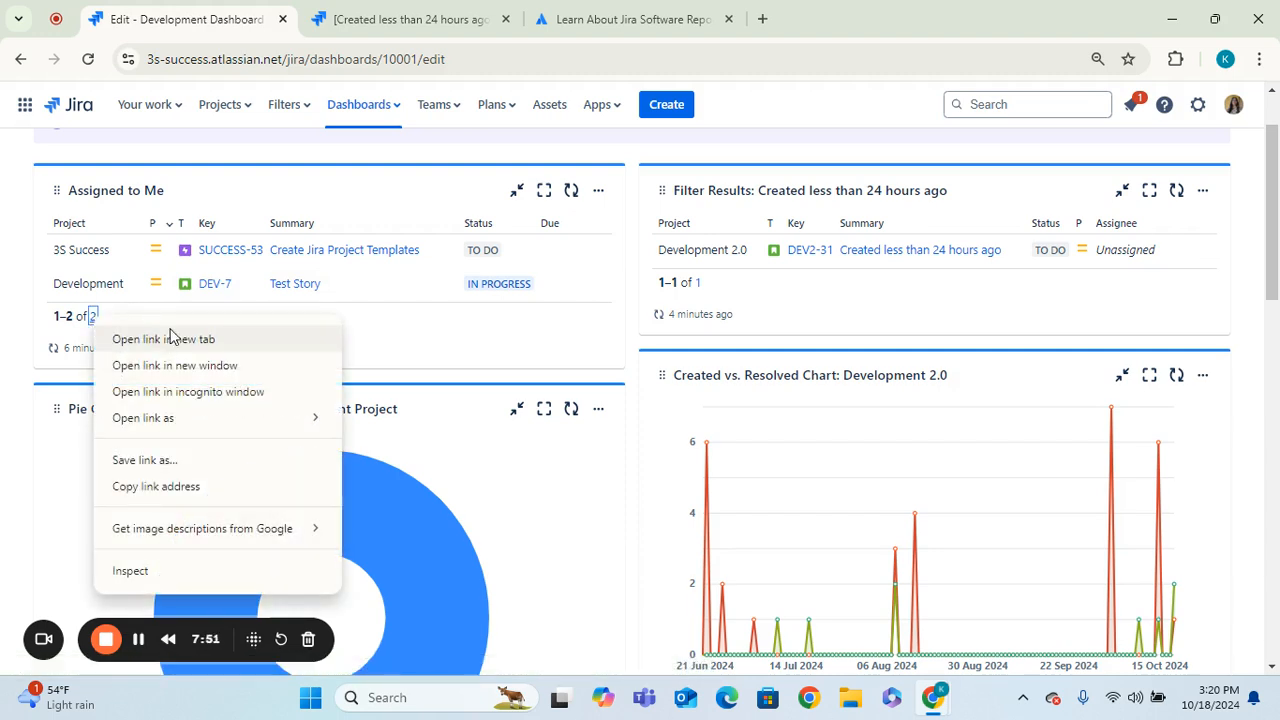
left_click(516, 365)
left_click(468, 30)
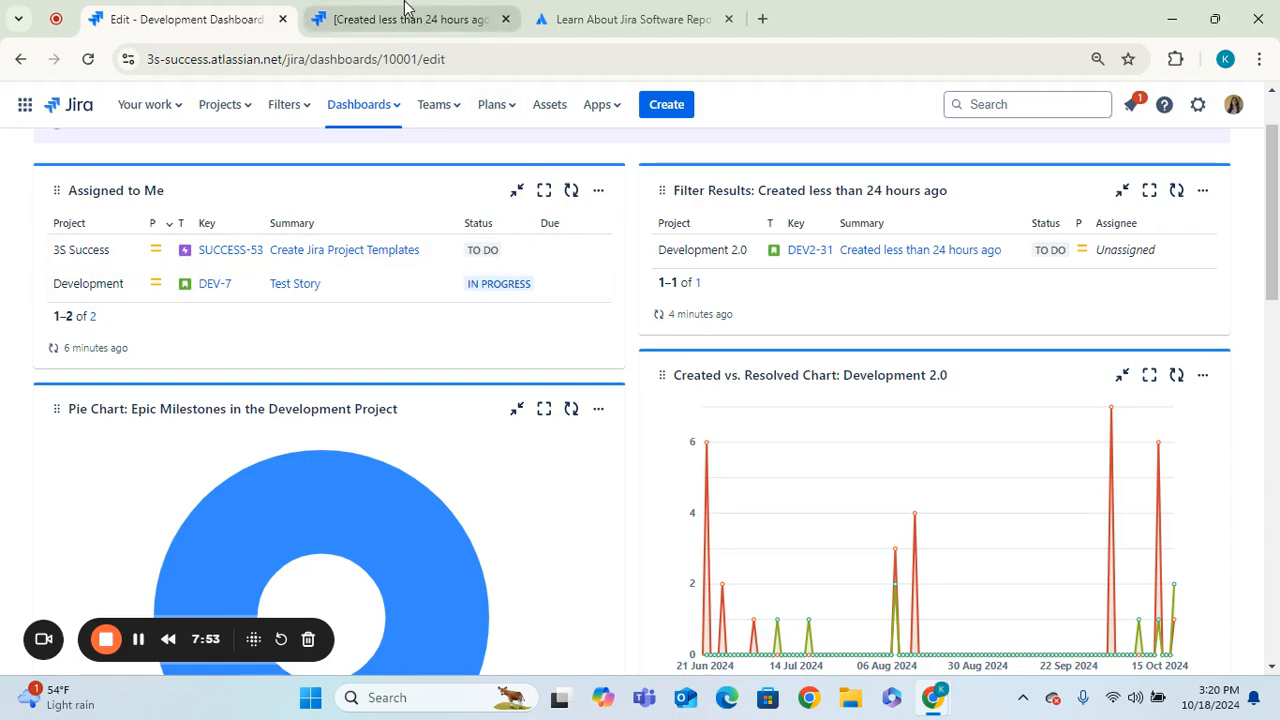
left_click(187, 19)
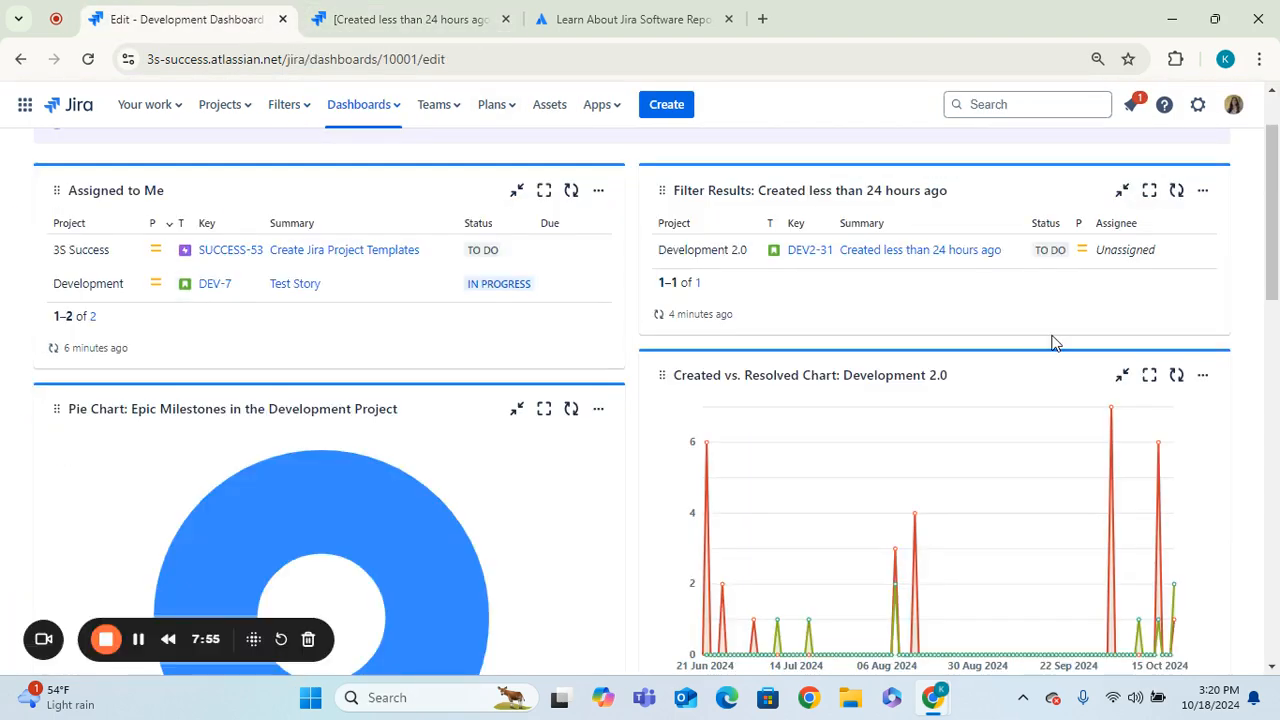
left_click_drag(1275, 264, 1255, 423)
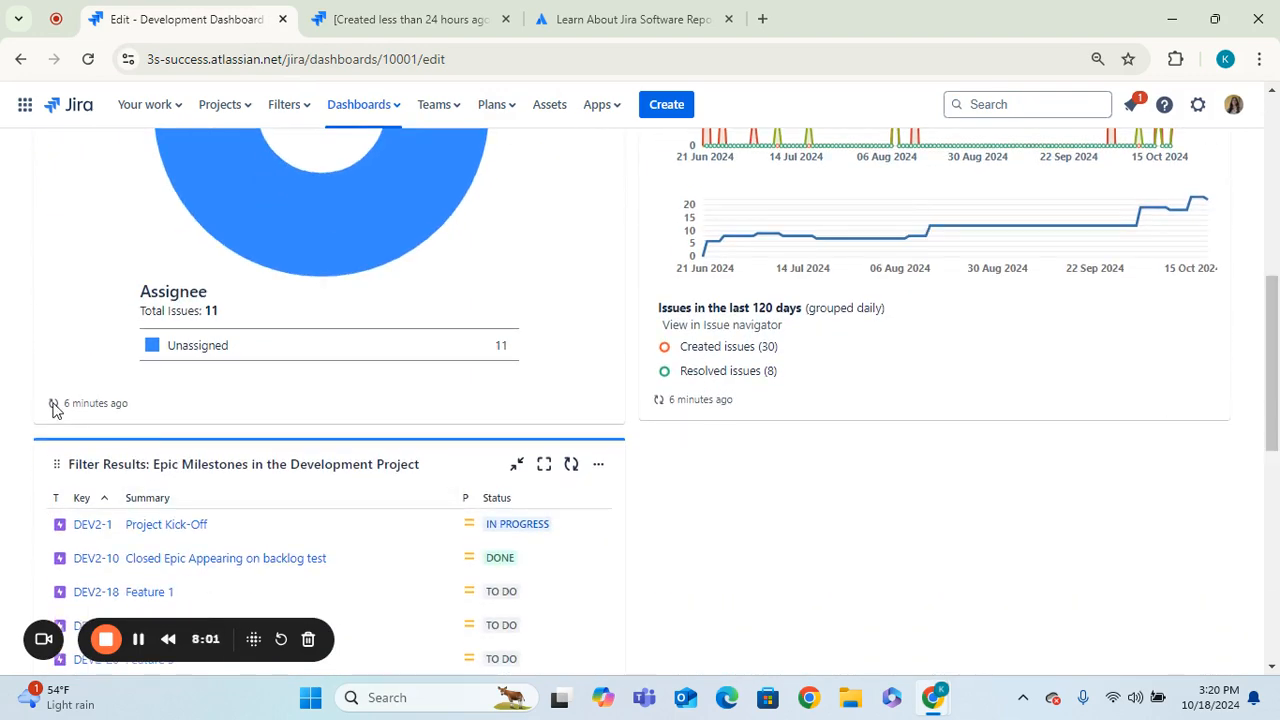
left_click_drag(1277, 400, 1268, 170)
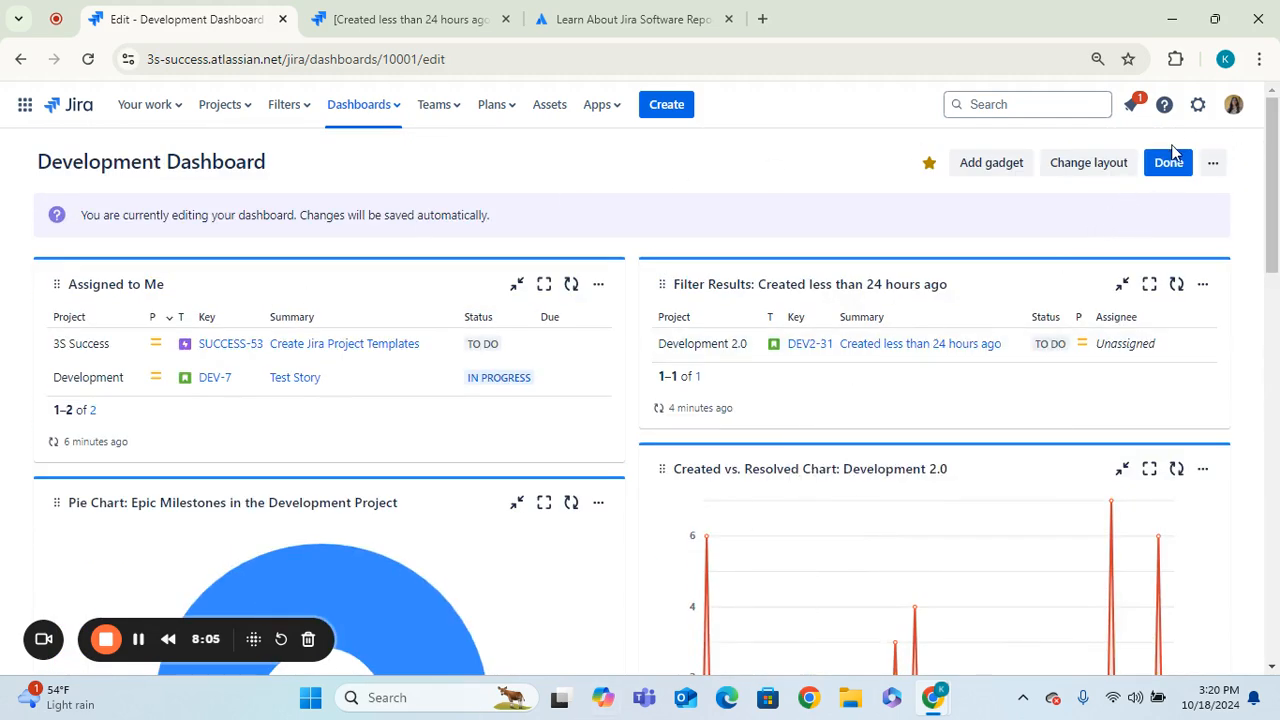
Try the one-column, three-column and narrow-first-column dashboard layouts, and set the layout back to two equal columns.
left_click(1093, 170)
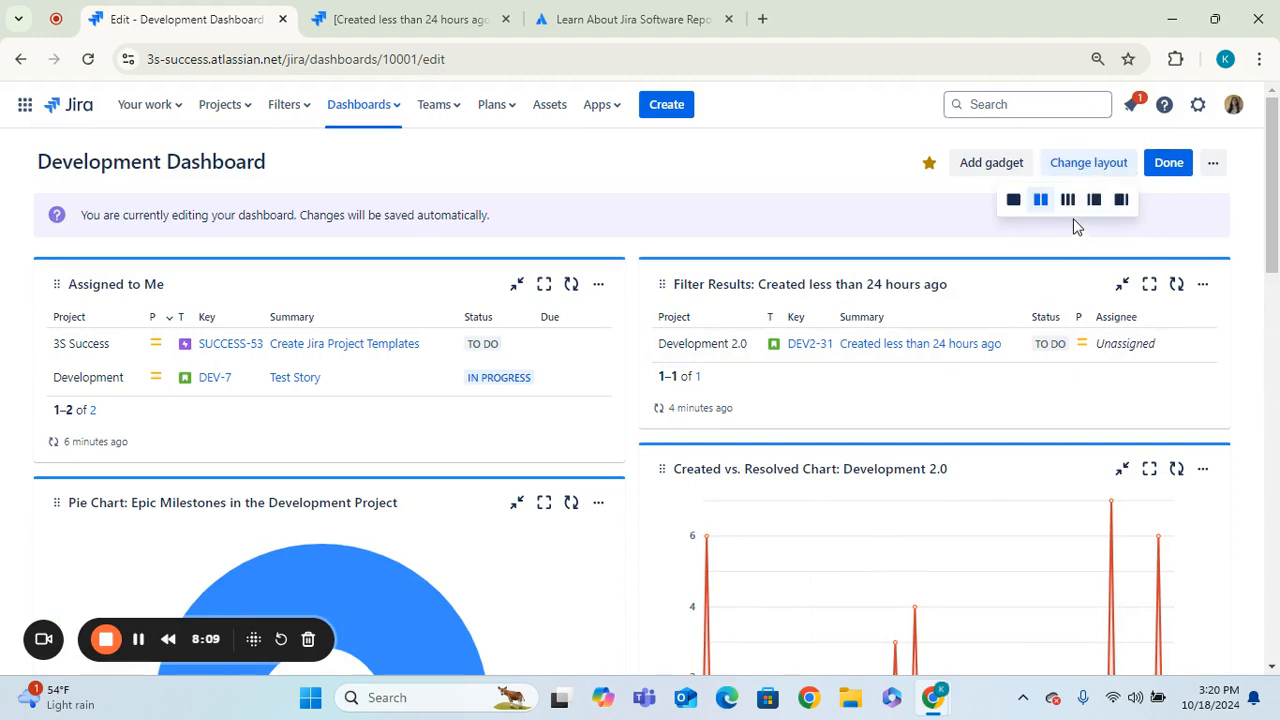
left_click(1012, 205)
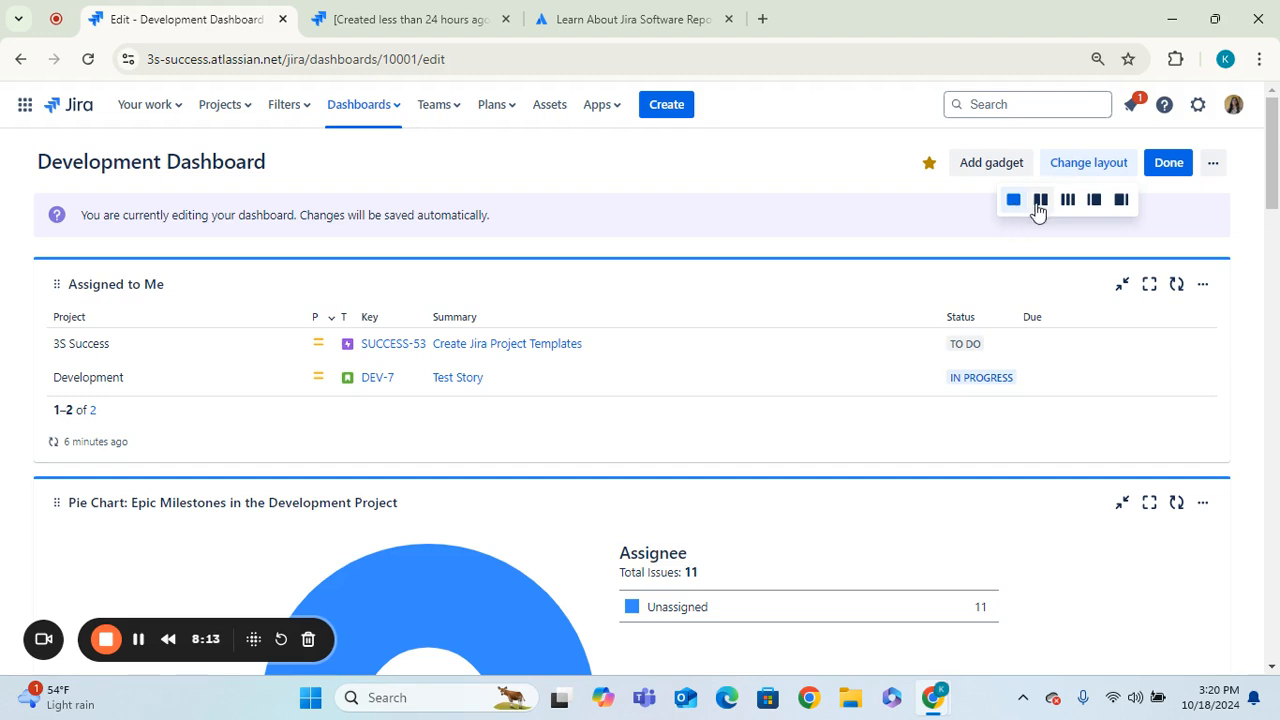
left_click(1043, 207)
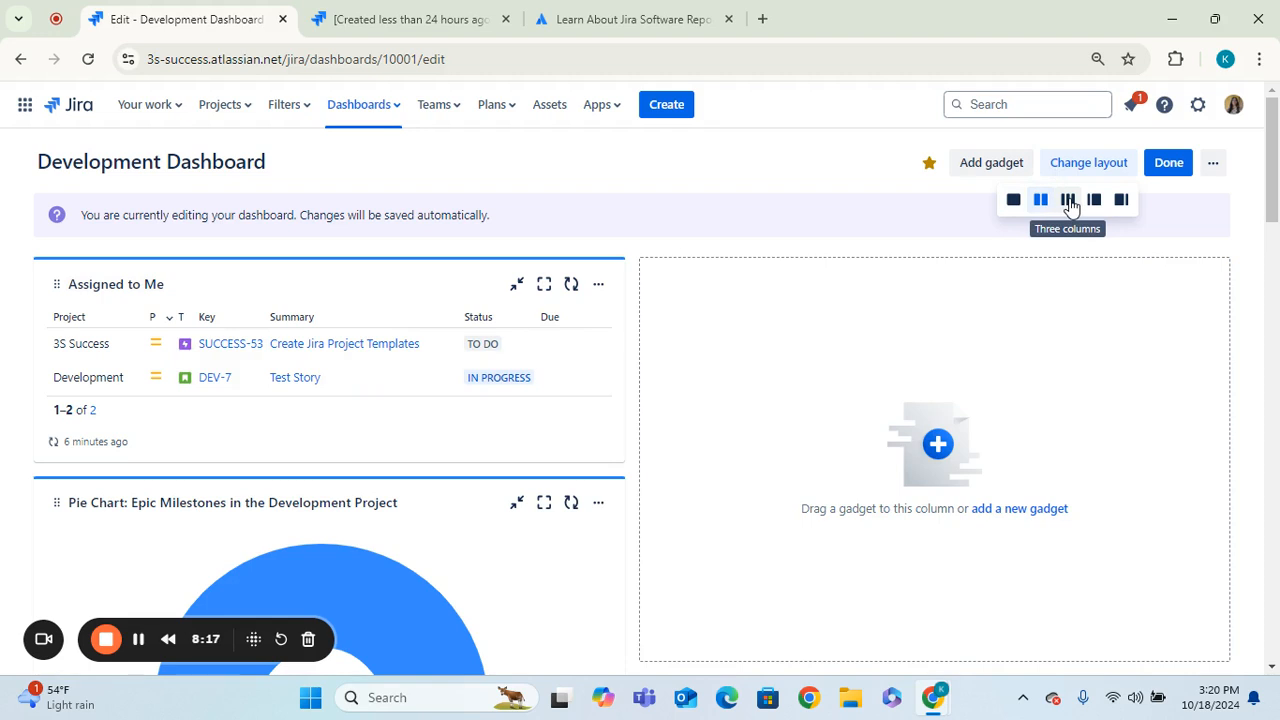
left_click(1068, 201)
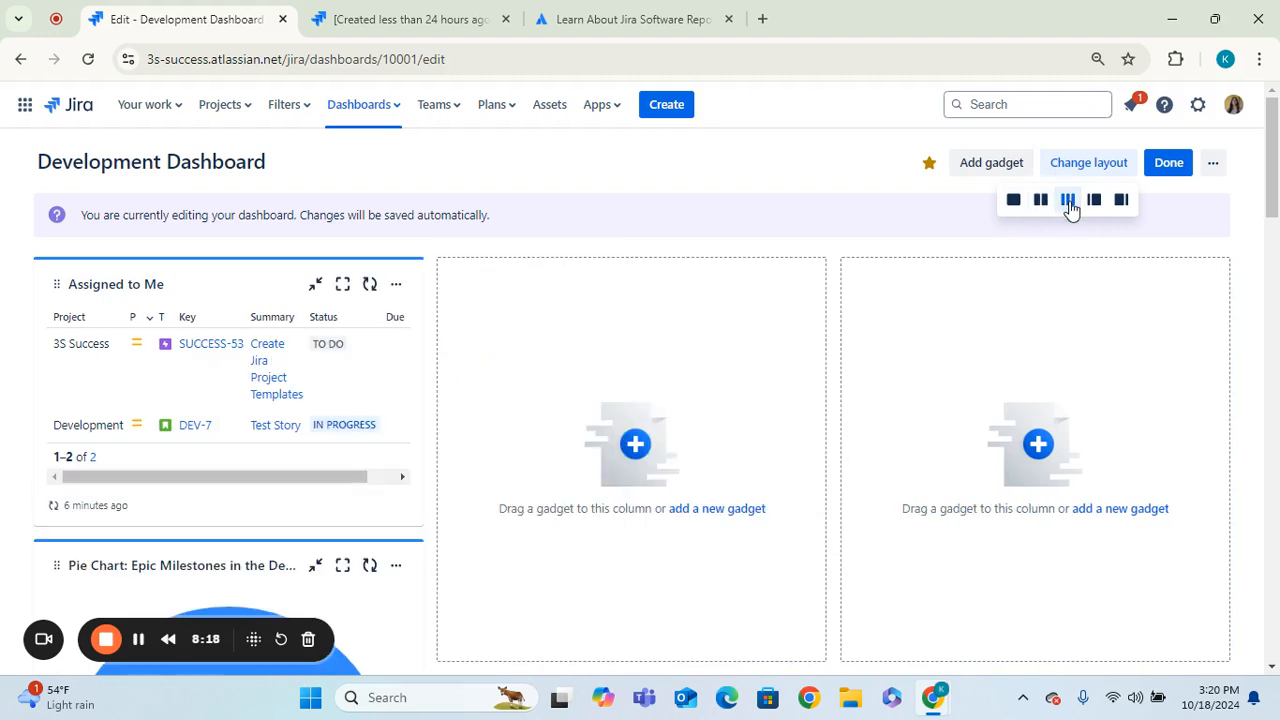
left_click(1095, 201)
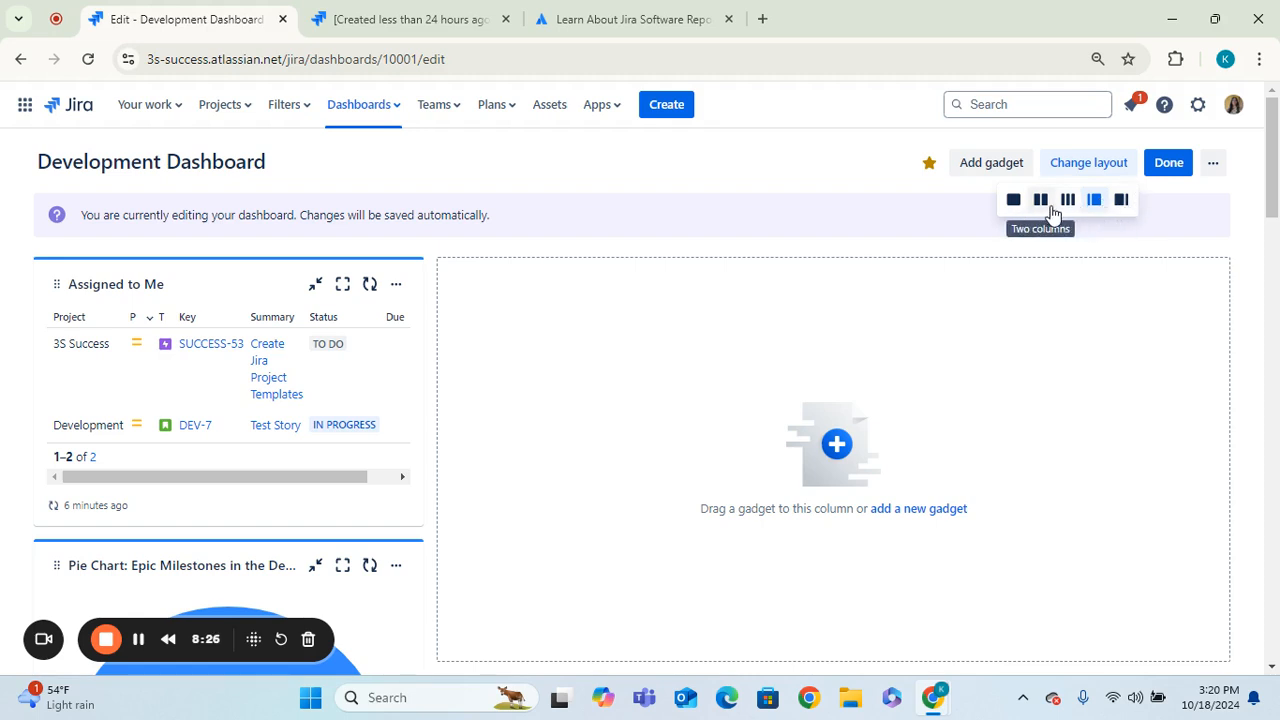
left_click(1042, 203)
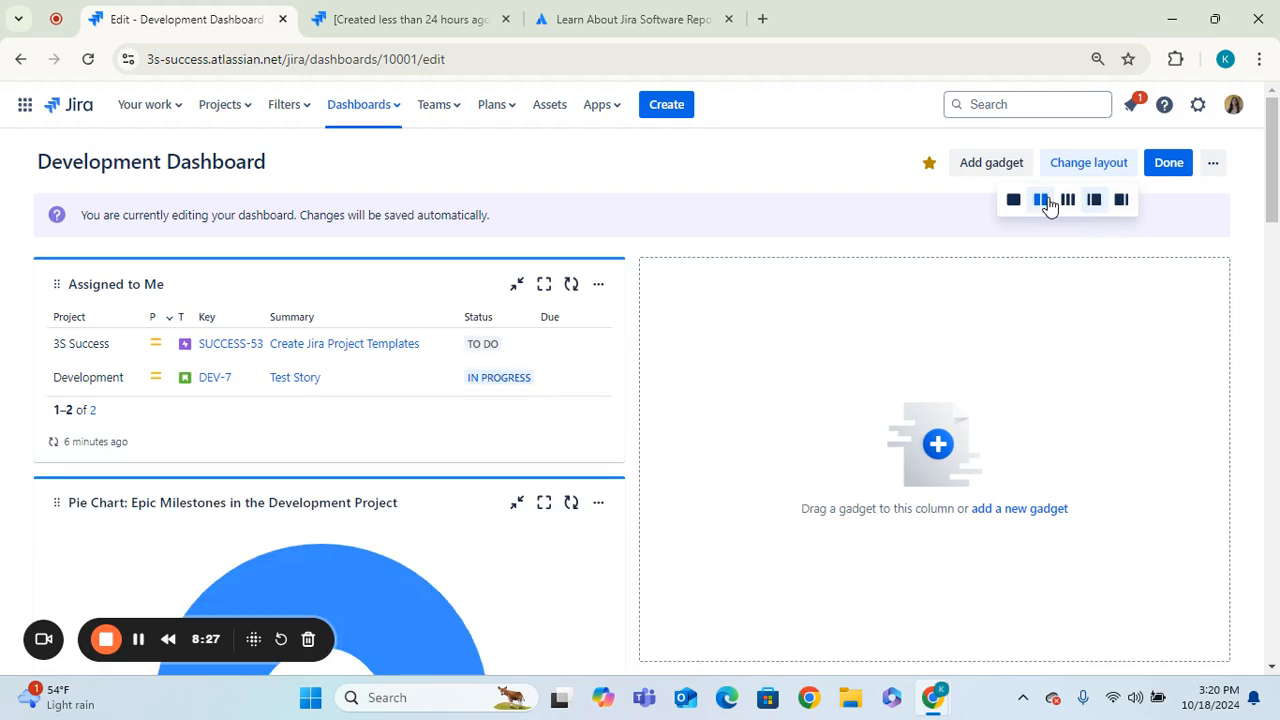
left_click(627, 185)
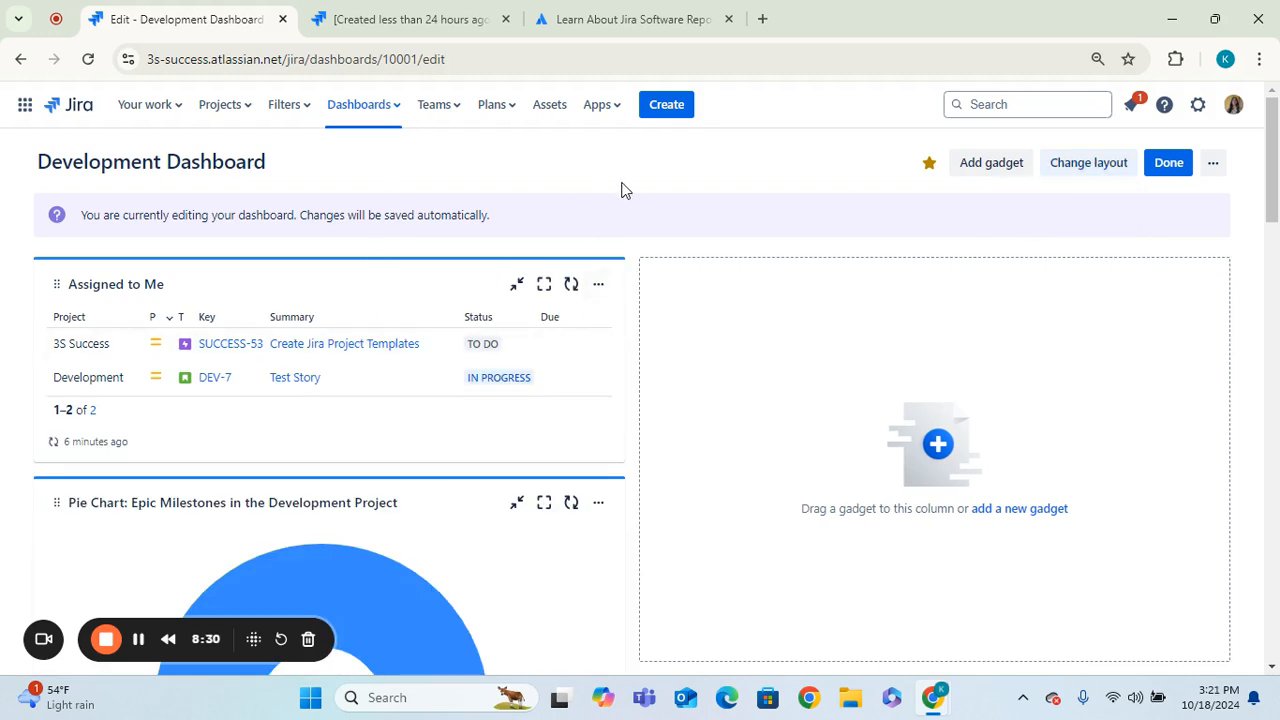
Move the Assigned to Me gadget to the empty second column and the 24-hour Filter Results gadget to the top of the first.
left_click_drag(271, 260, 914, 314)
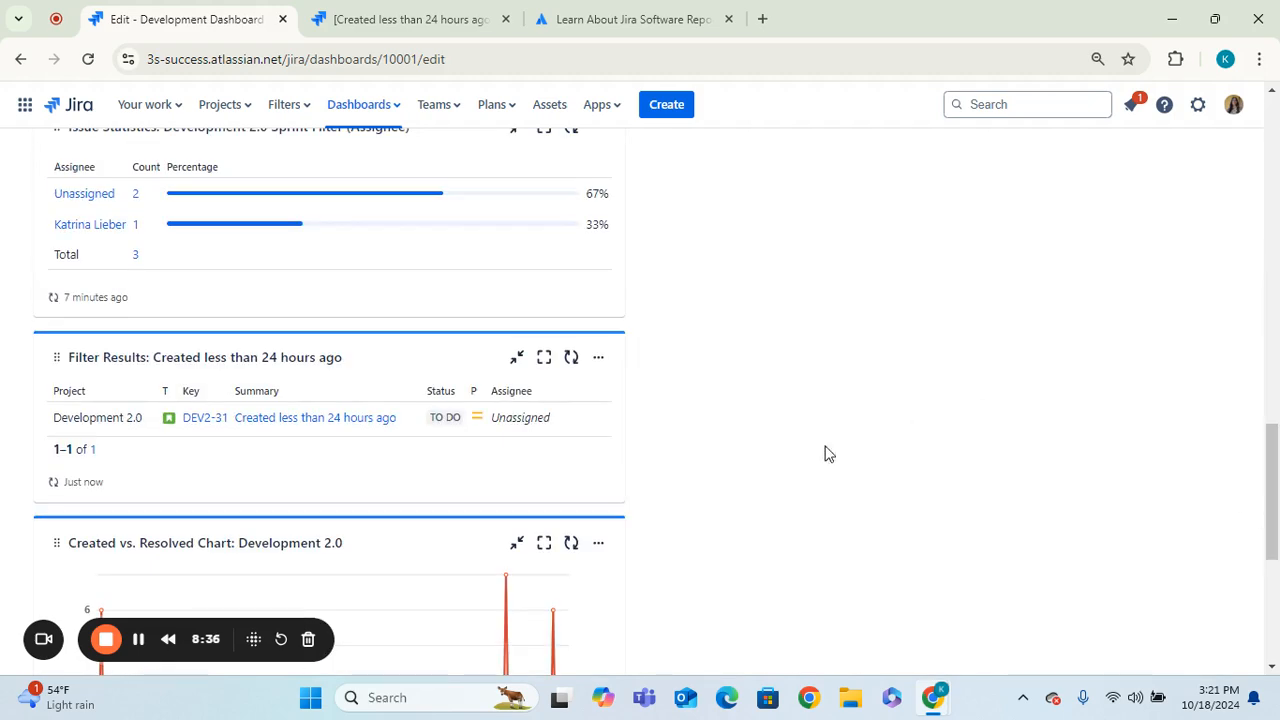
left_click_drag(420, 349, 440, 278)
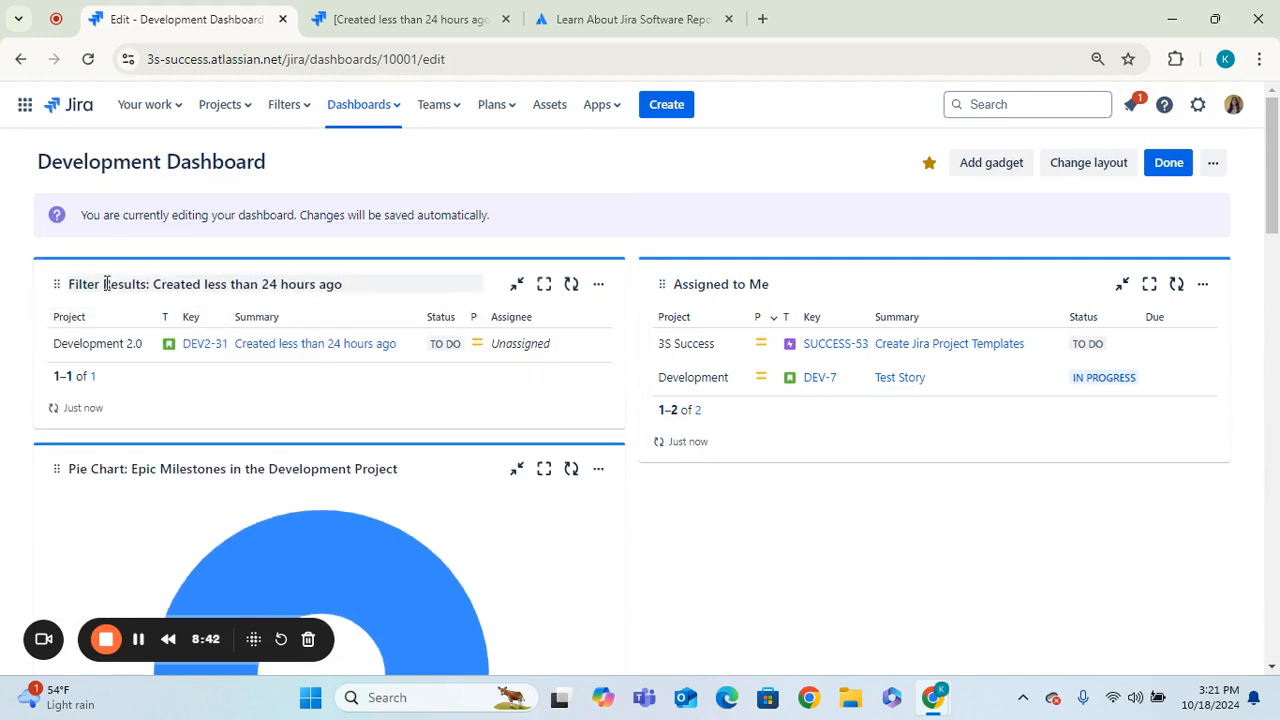
Rename the 24-hour Filter Results gadget as "Created less than 24 hours ago" and save its configuration.
left_click(595, 287)
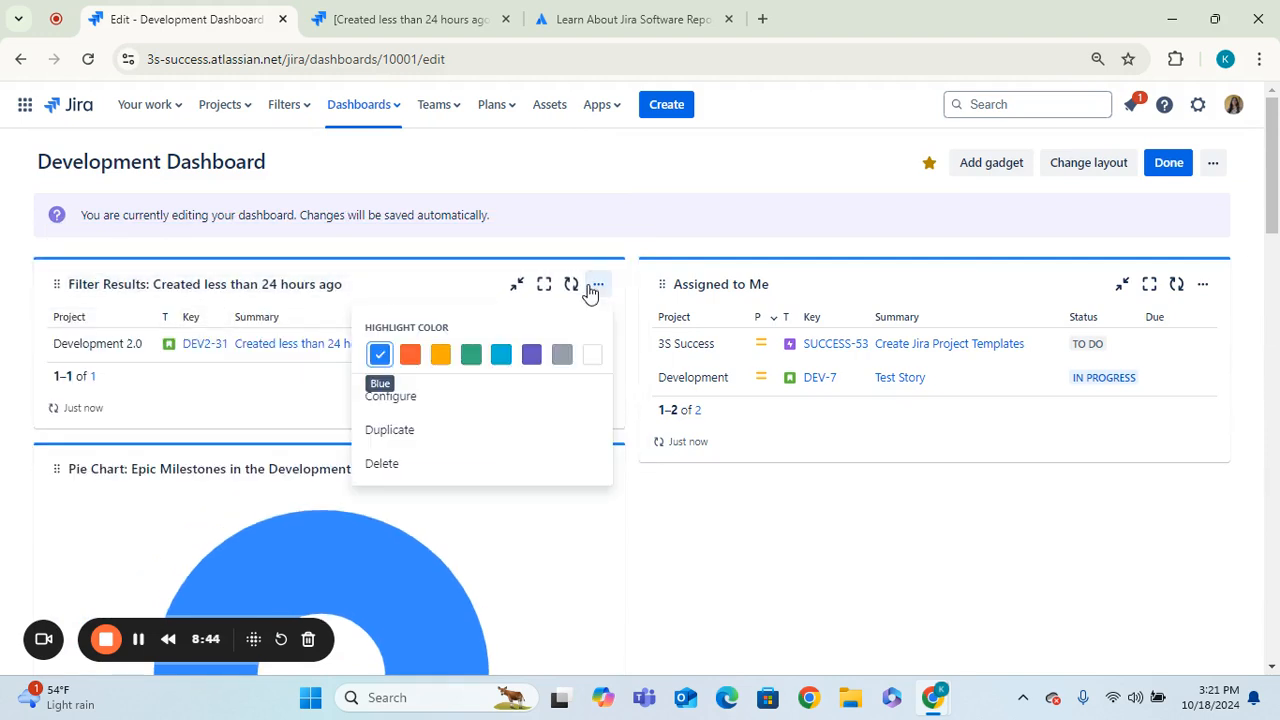
left_click(417, 398)
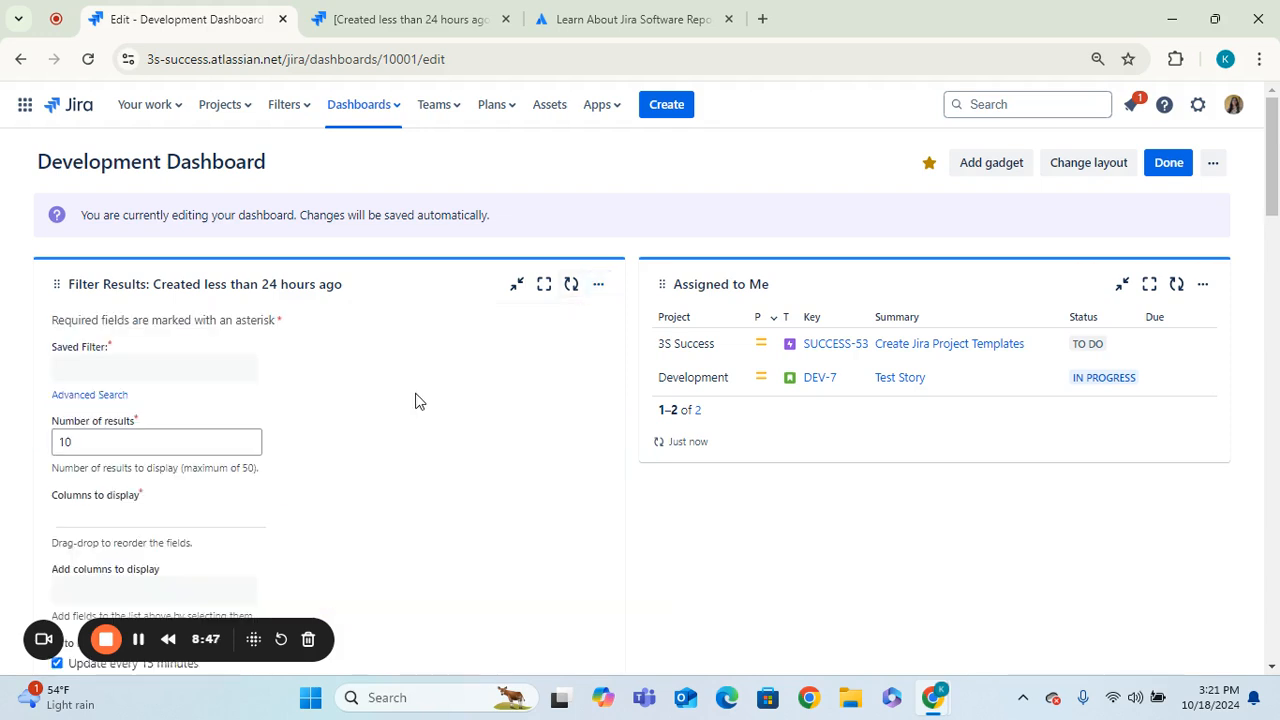
left_click(228, 287)
left_click(122, 292)
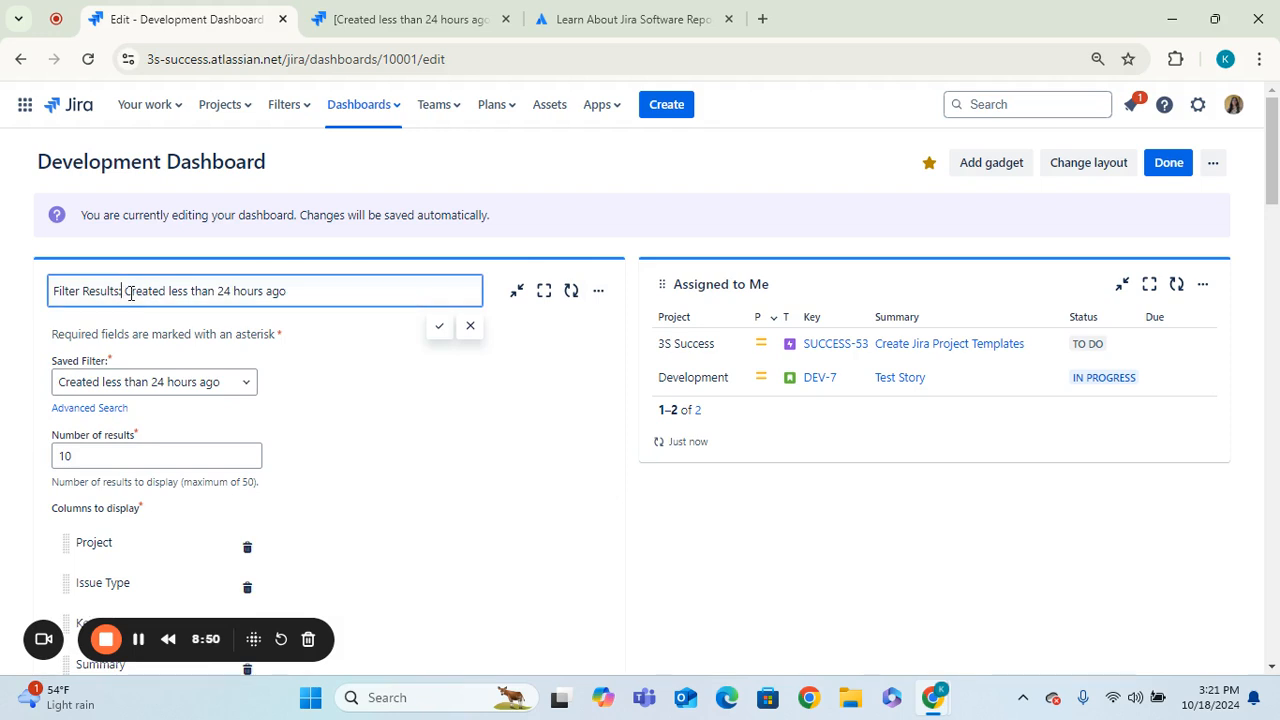
left_click_drag(125, 292, 28, 309)
key("BackSpace")
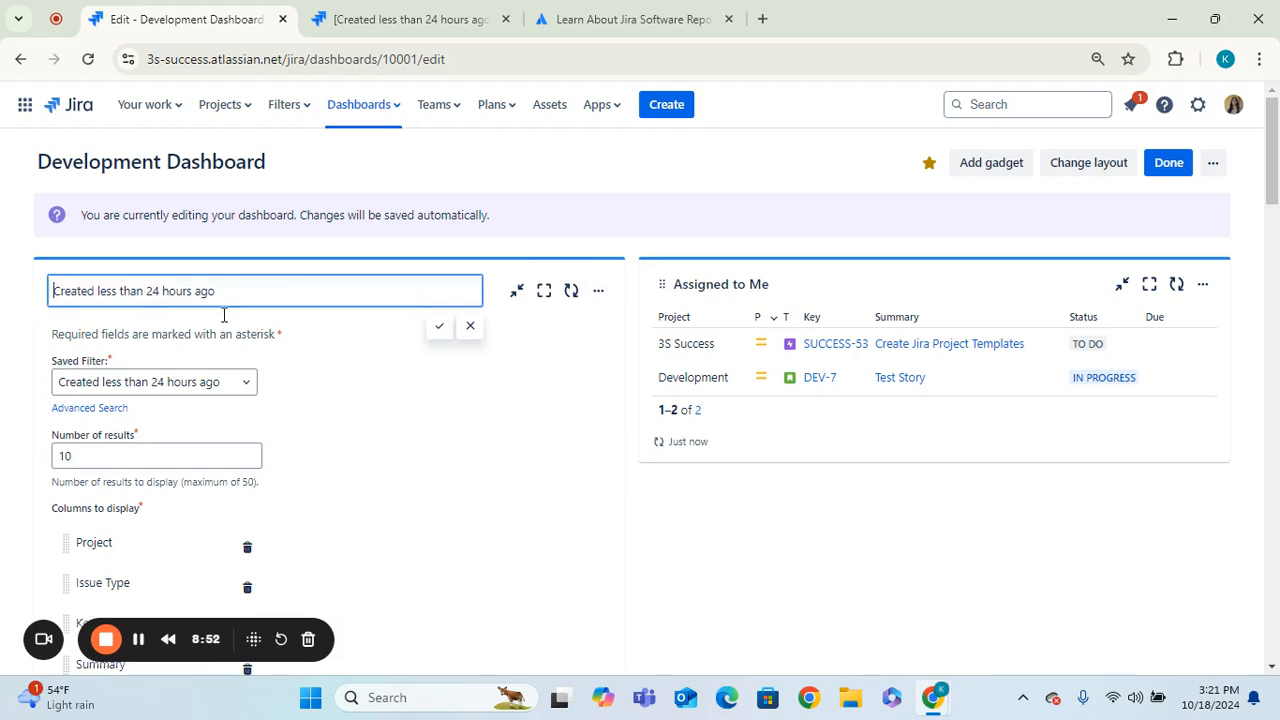
left_click(441, 331)
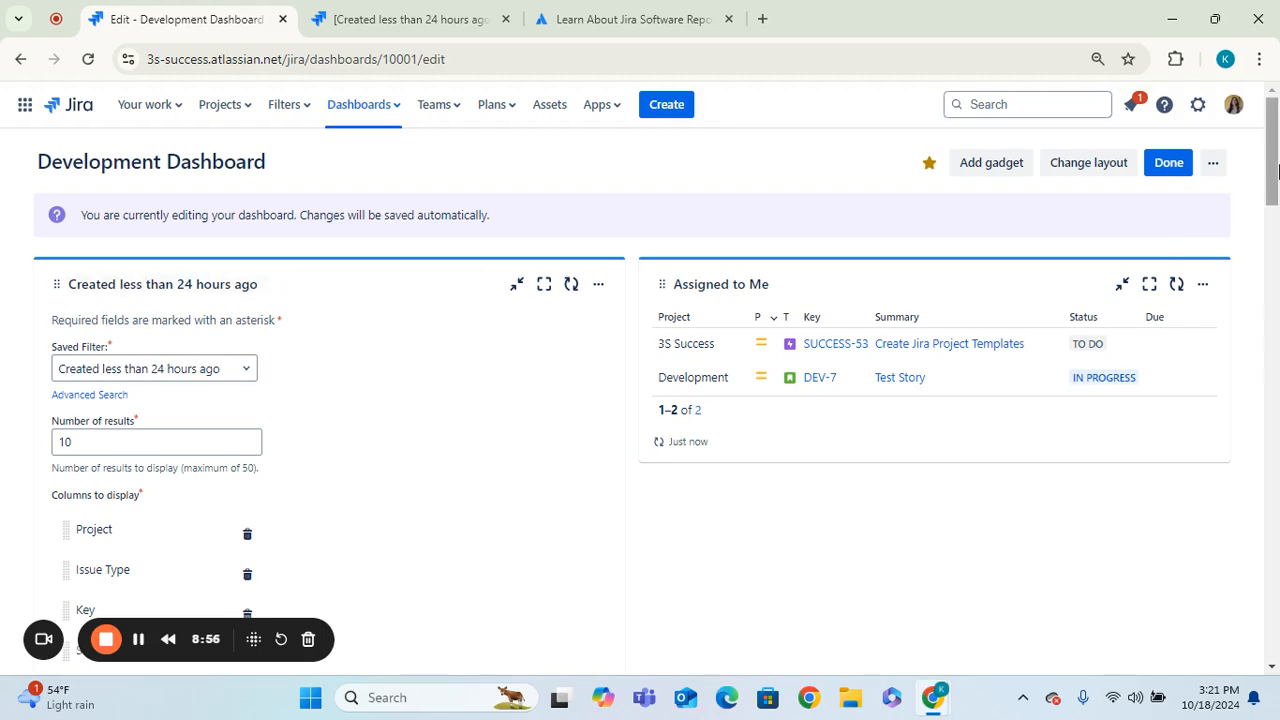
left_click_drag(1272, 177, 1278, 137)
left_click(73, 524)
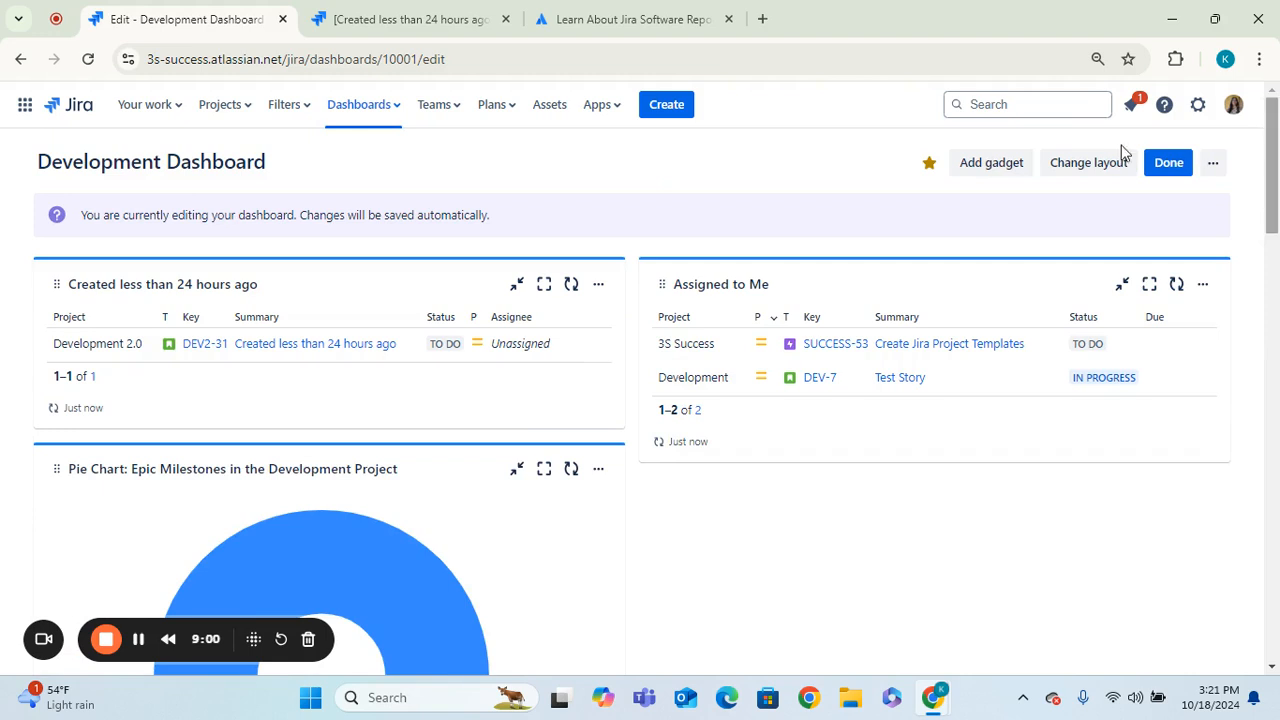
Finish editing the Development Dashboard and look through its gadgets in the normal view.
left_click(1168, 172)
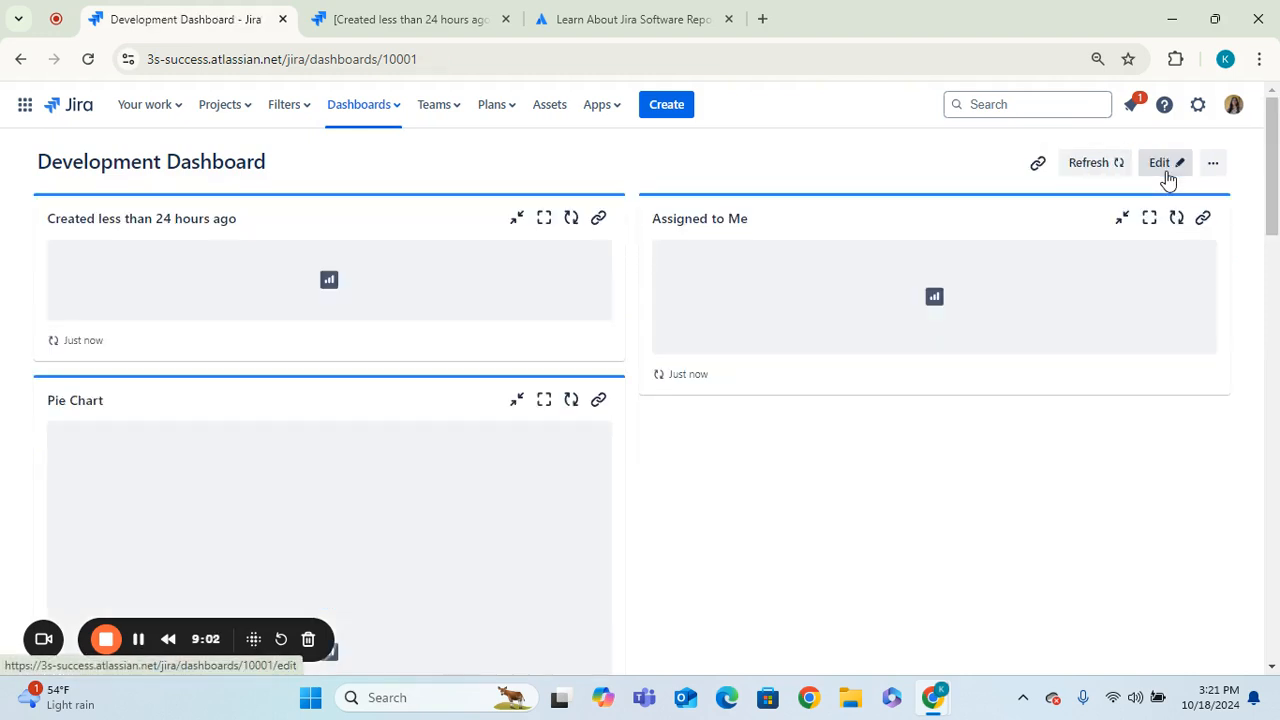
scroll(1260, 345, "down", 5)
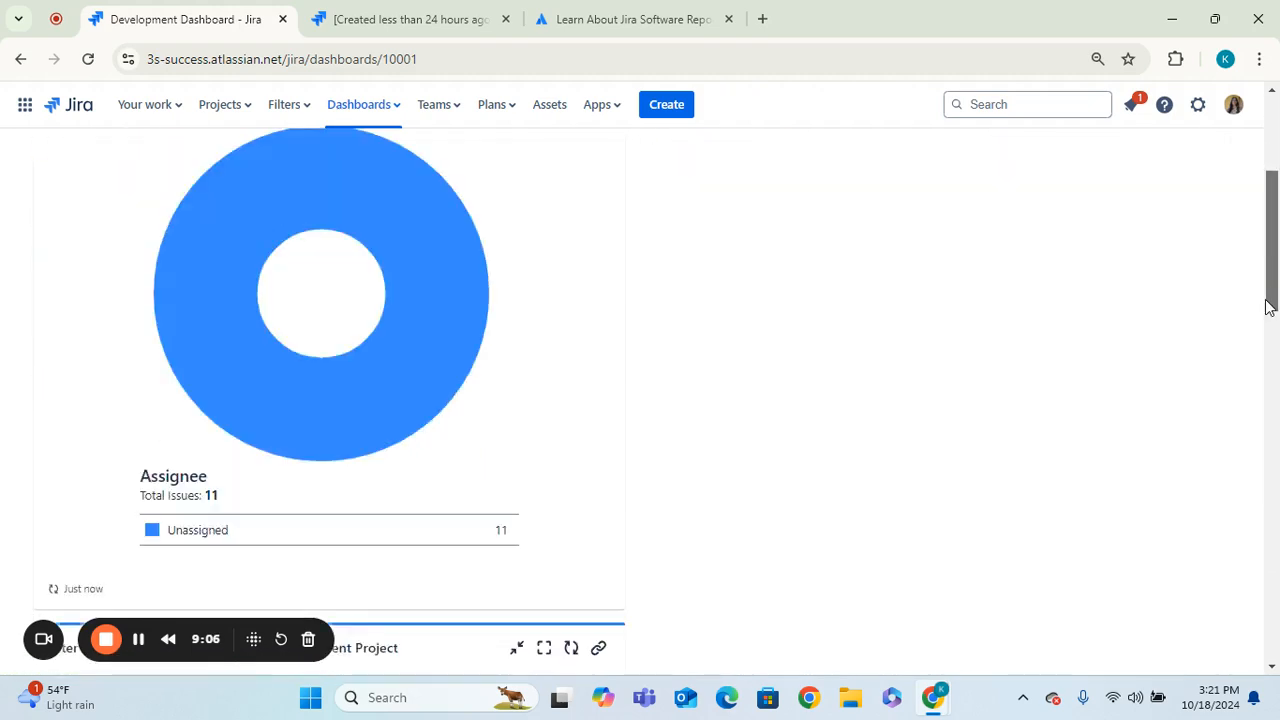
scroll(1260, 345, "down", 10)
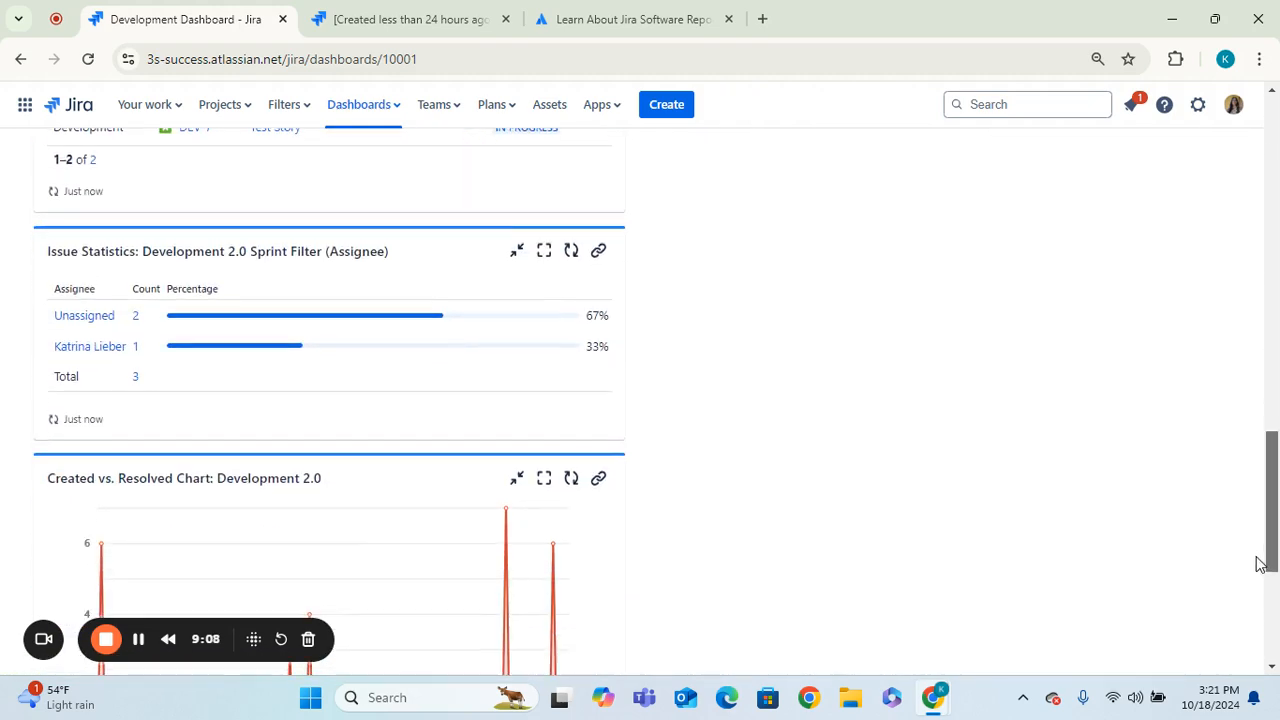
left_click_drag(1250, 645, 1160, 337)
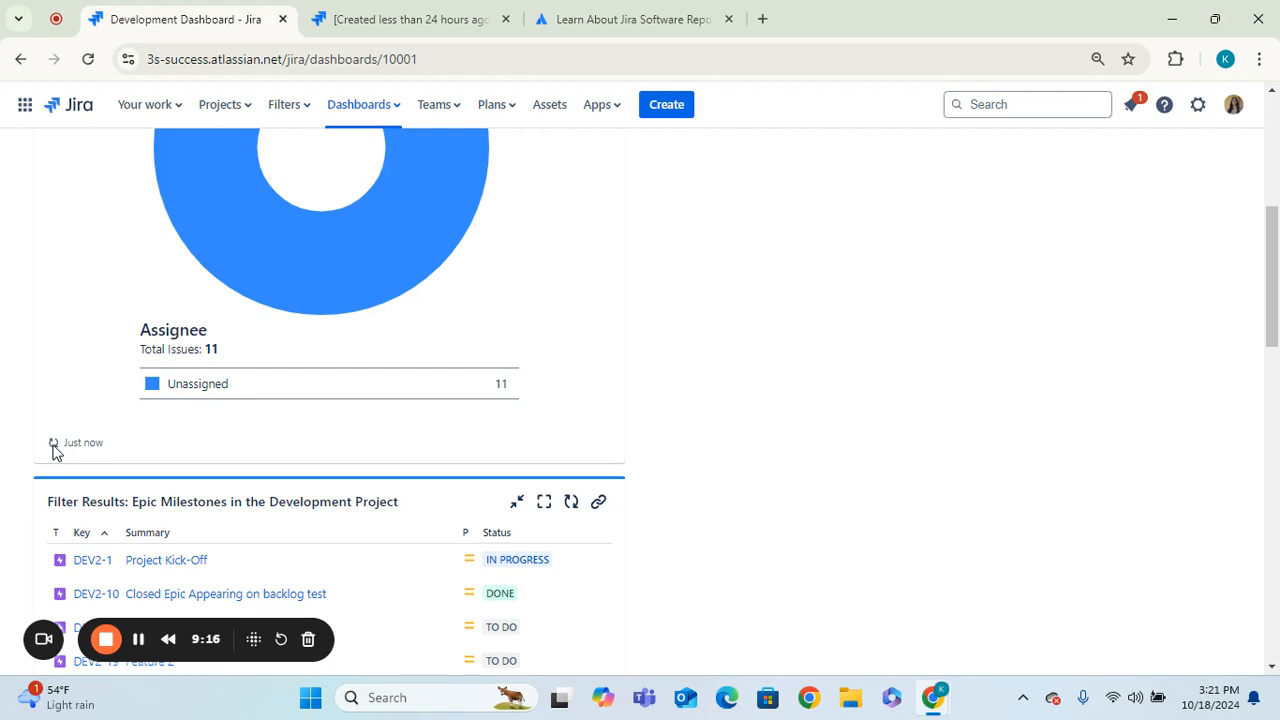
scroll(1278, 375, "up", 4)
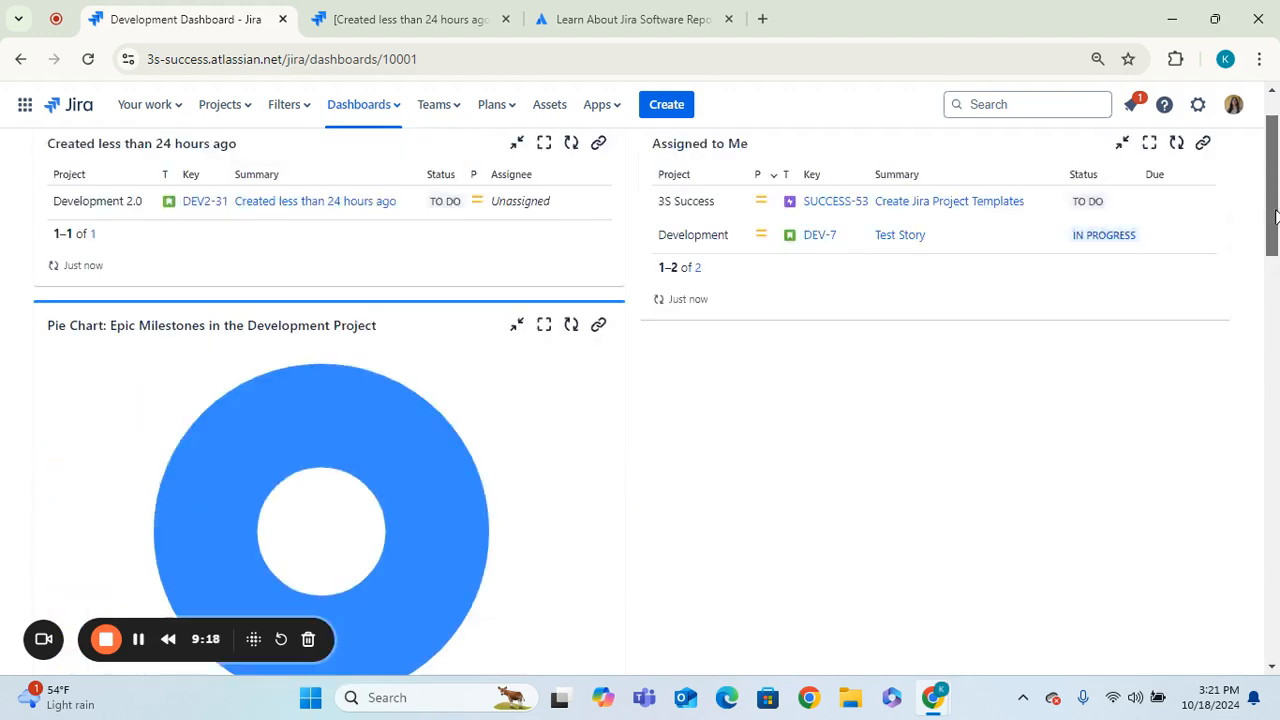